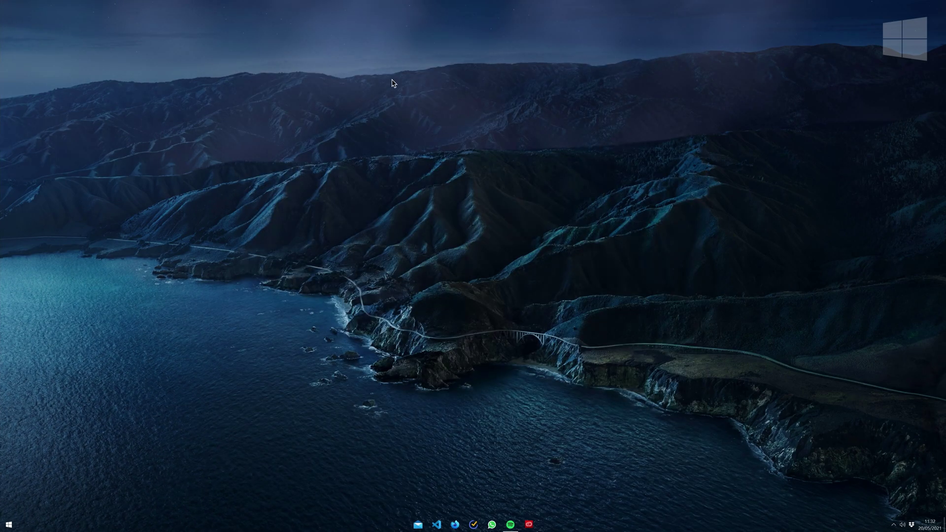
Snap a new File Explorer window to the left zone, then launch the Files app by searching 'files'.
{"action": "key", "text": "super+e"}
{"action": "key", "text": "super+Left"}
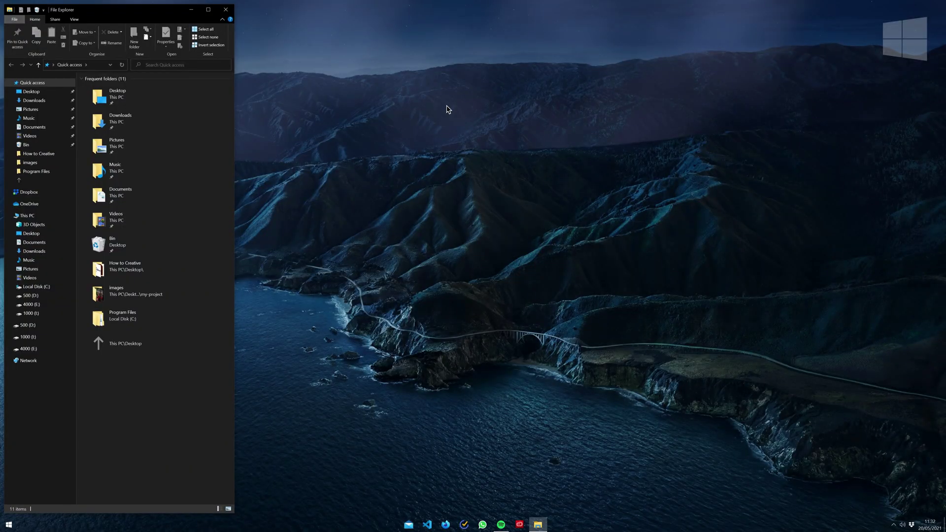
{"action": "type", "text": "files"}
{"action": "key", "text": "Return"}
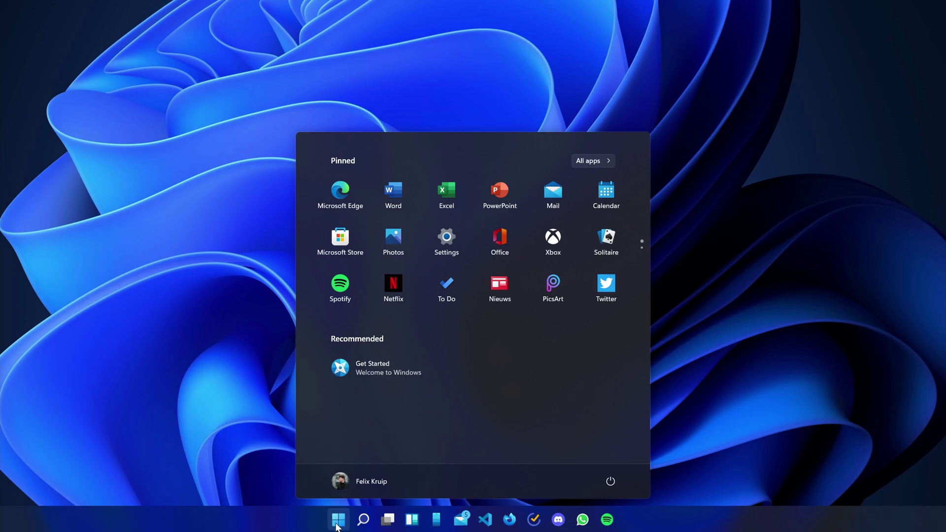
Dismiss the Windows 11 Start menu from the taskbar.
{"action": "left_click", "coordinate": [338, 522]}
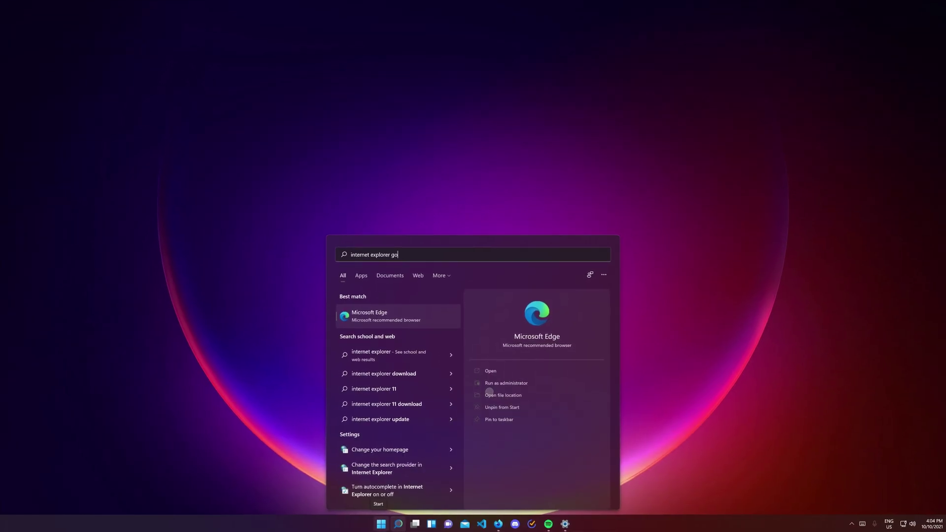
{"action": "type", "text": "t r"}
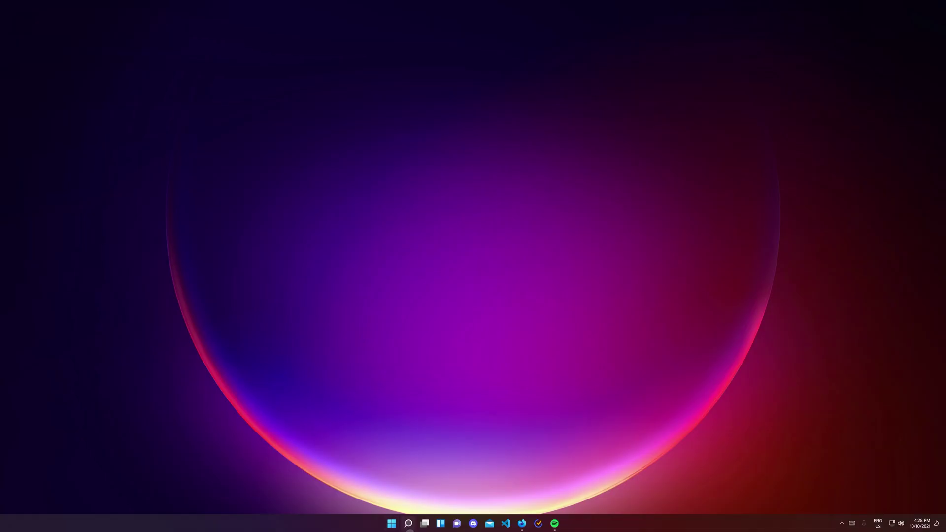
{"action": "mouse_move", "coordinate": [432, 531]}
{"action": "key", "text": "super"}
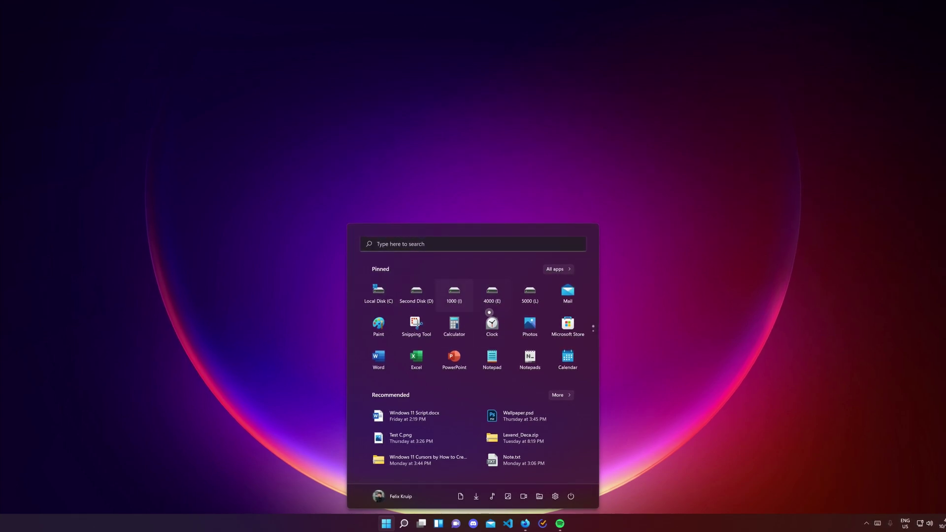
{"action": "scroll", "coordinate": [518, 291], "scroll_direction": "down", "scroll_amount": 1}
{"action": "scroll", "coordinate": [534, 284], "scroll_direction": "up", "scroll_amount": 1}
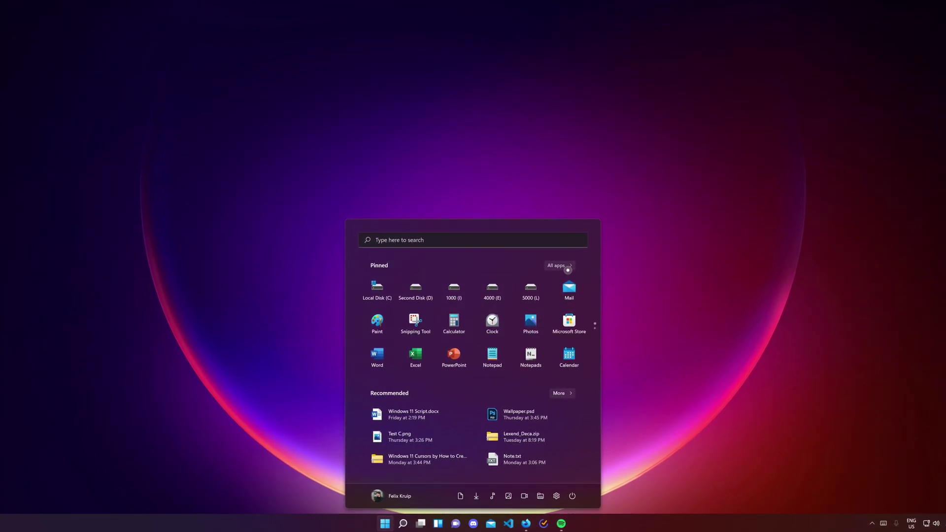
{"action": "left_click", "coordinate": [562, 267]}
{"action": "scroll", "coordinate": [524, 399], "scroll_direction": "down", "scroll_amount": 3}
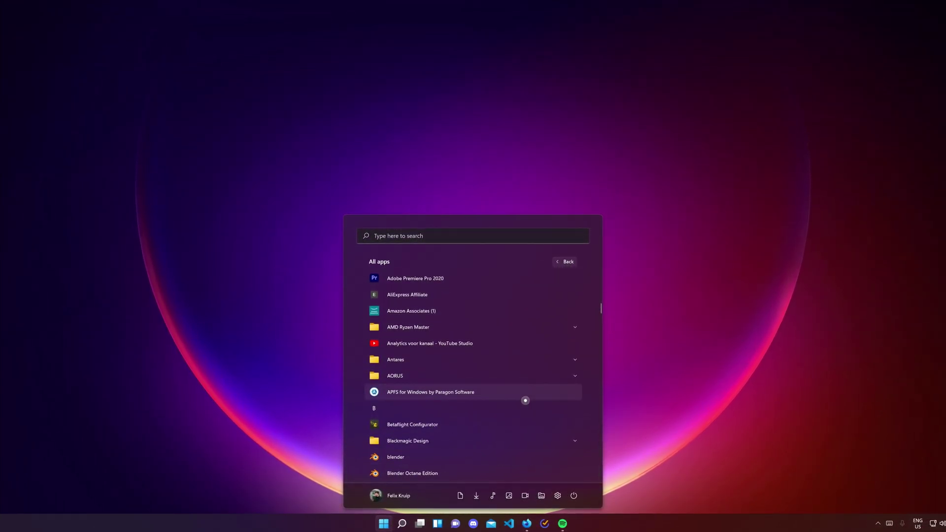
{"action": "scroll", "coordinate": [537, 398], "scroll_direction": "up", "scroll_amount": 5}
{"action": "scroll", "coordinate": [473, 401], "scroll_direction": "down", "scroll_amount": 1}
{"action": "scroll", "coordinate": [419, 394], "scroll_direction": "up", "scroll_amount": 2}
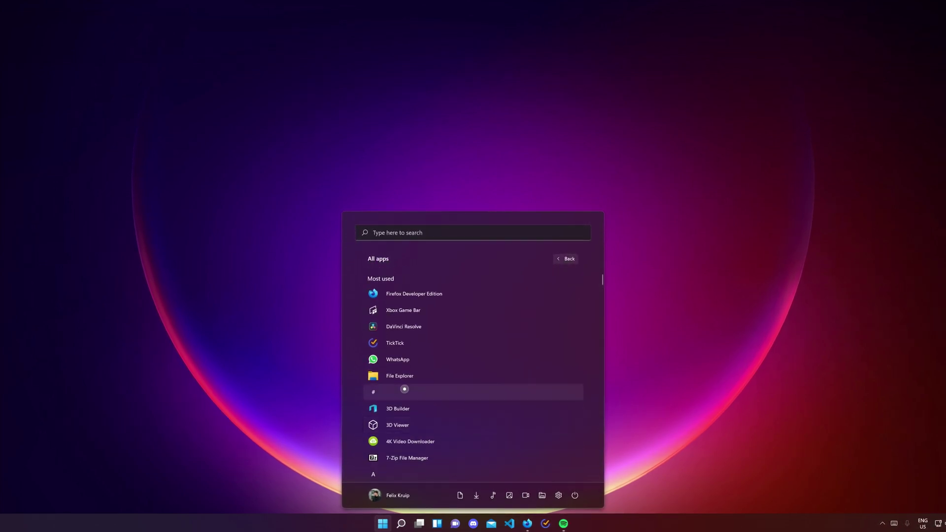
{"action": "right_click", "coordinate": [423, 296]}
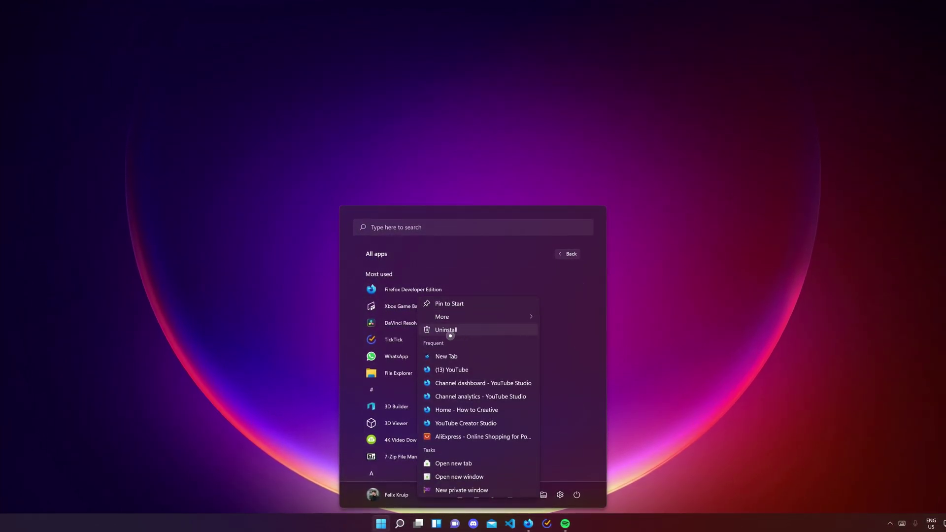
{"action": "left_click", "coordinate": [395, 325]}
{"action": "right_click", "coordinate": [394, 325]}
{"action": "left_click", "coordinate": [512, 255]}
{"action": "left_click", "coordinate": [570, 246]}
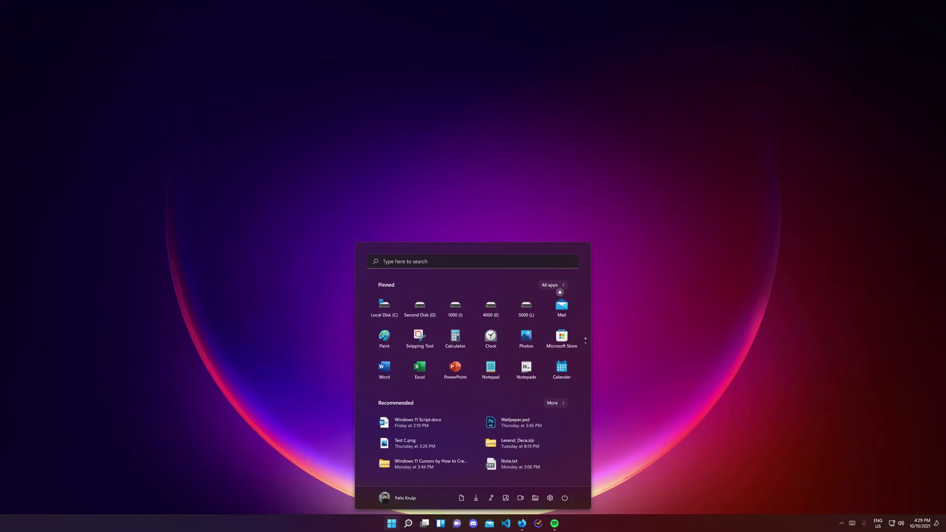
{"action": "left_click", "coordinate": [571, 228]}
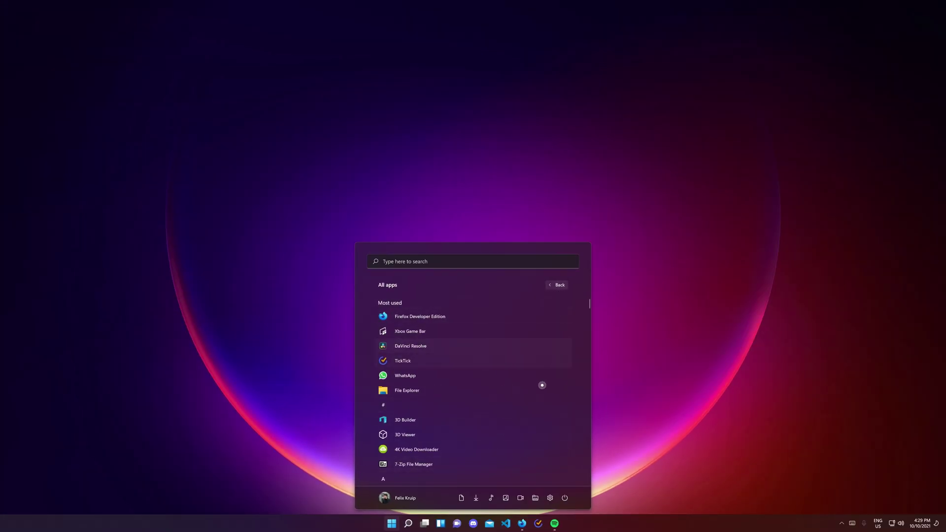
{"action": "left_click", "coordinate": [570, 292]}
{"action": "left_click", "coordinate": [393, 524]}
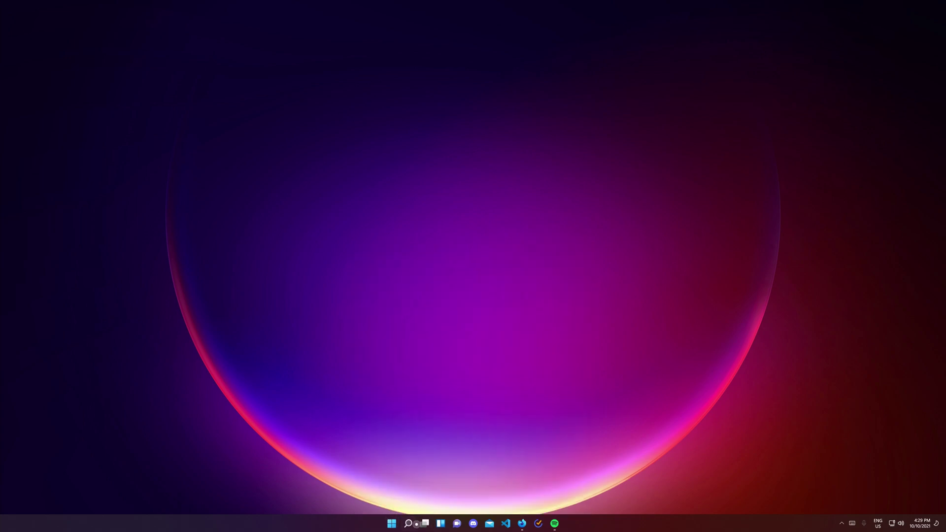
{"action": "left_click", "coordinate": [413, 524]}
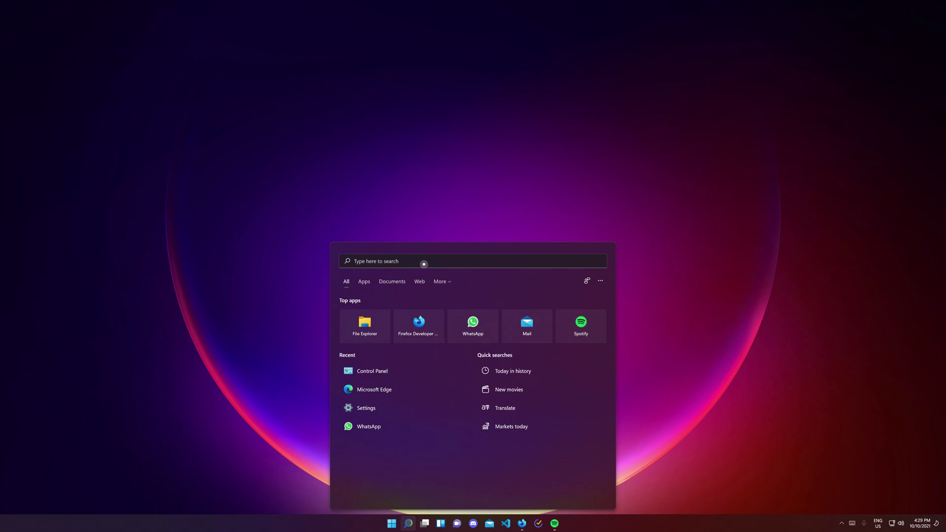
{"action": "left_click", "coordinate": [408, 526]}
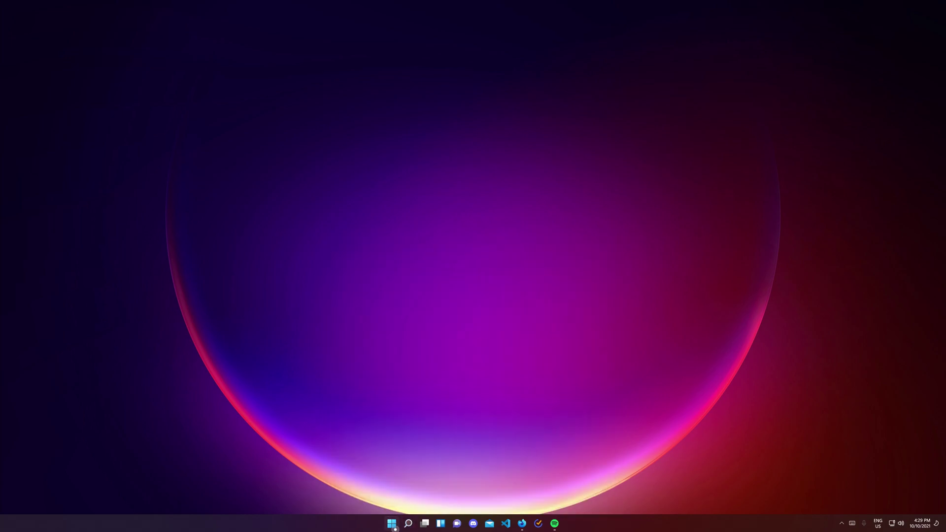
{"action": "left_click", "coordinate": [392, 525]}
{"action": "type", "text": "serach"}
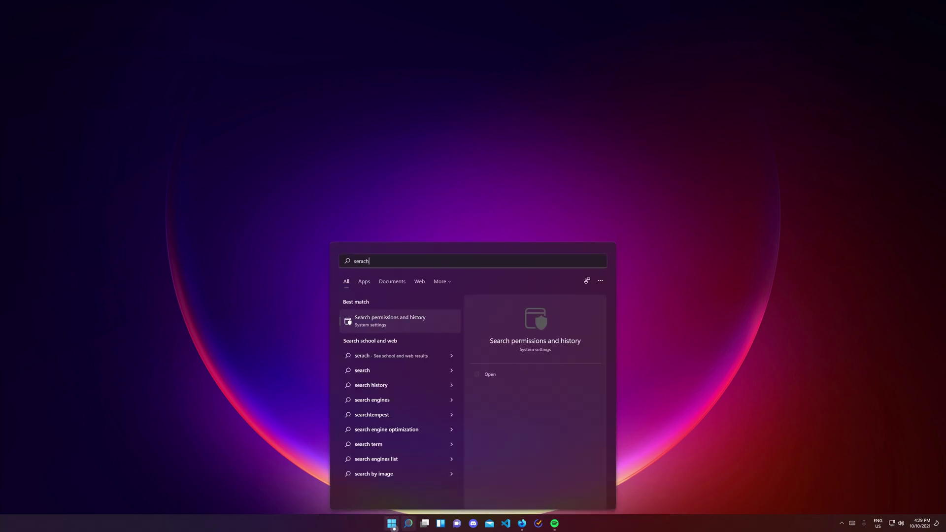
{"action": "left_click", "coordinate": [394, 527]}
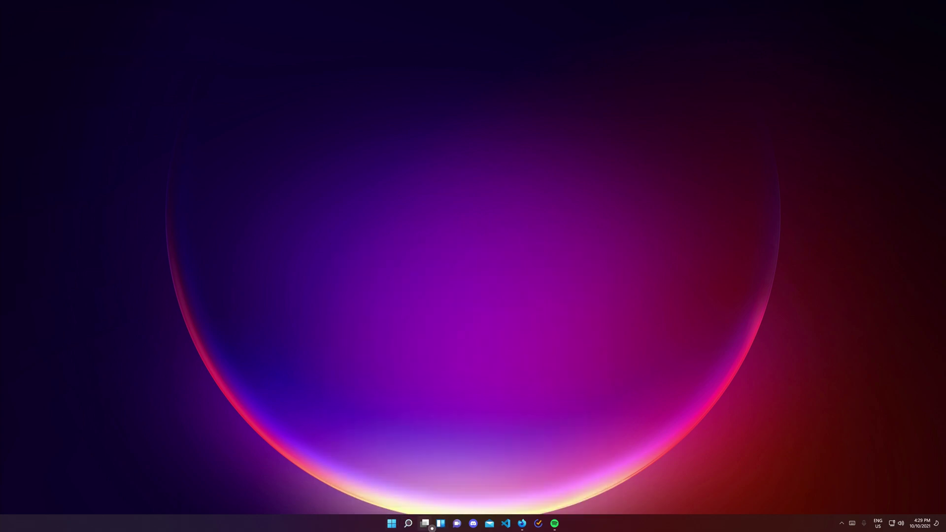
{"action": "mouse_move", "coordinate": [432, 528]}
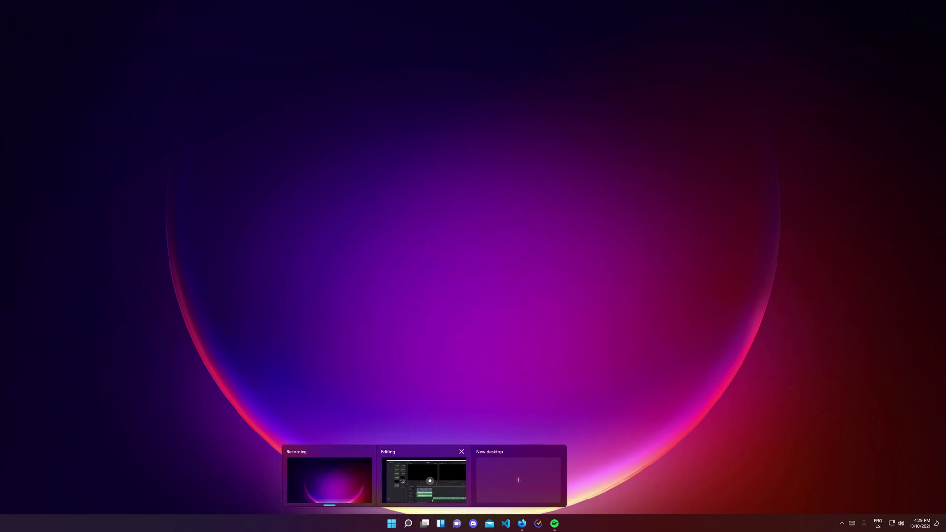
{"action": "left_click", "coordinate": [423, 480]}
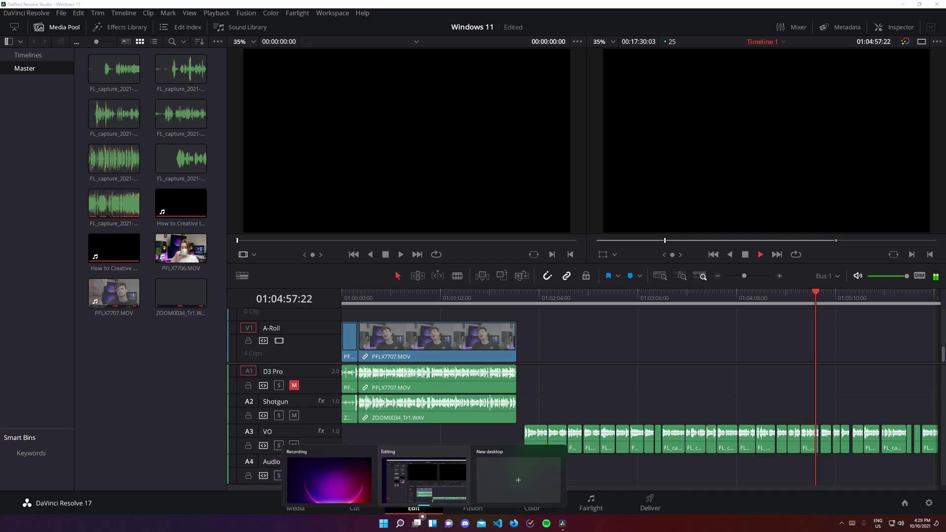
{"action": "key", "text": "ctrl+super+Left"}
{"action": "left_click", "coordinate": [417, 523]}
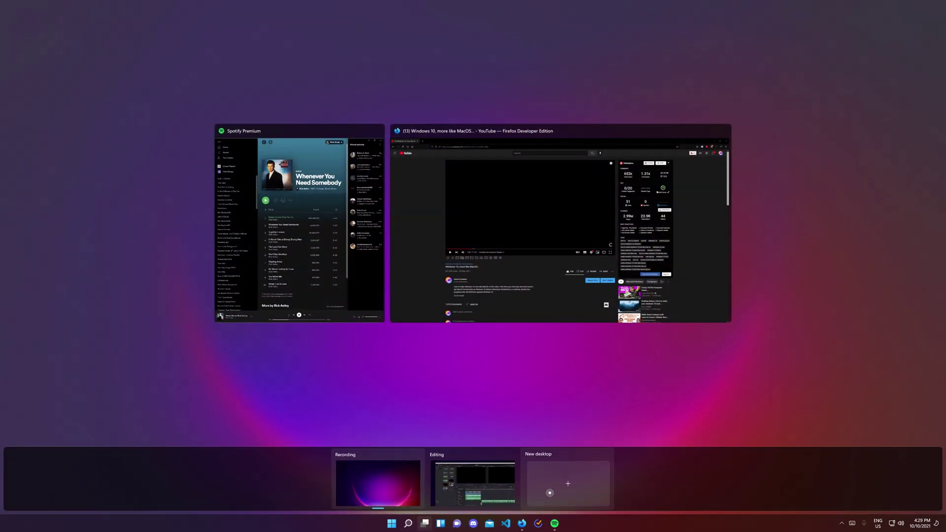
{"action": "left_click", "coordinate": [550, 493]}
{"action": "left_click", "coordinate": [557, 454]}
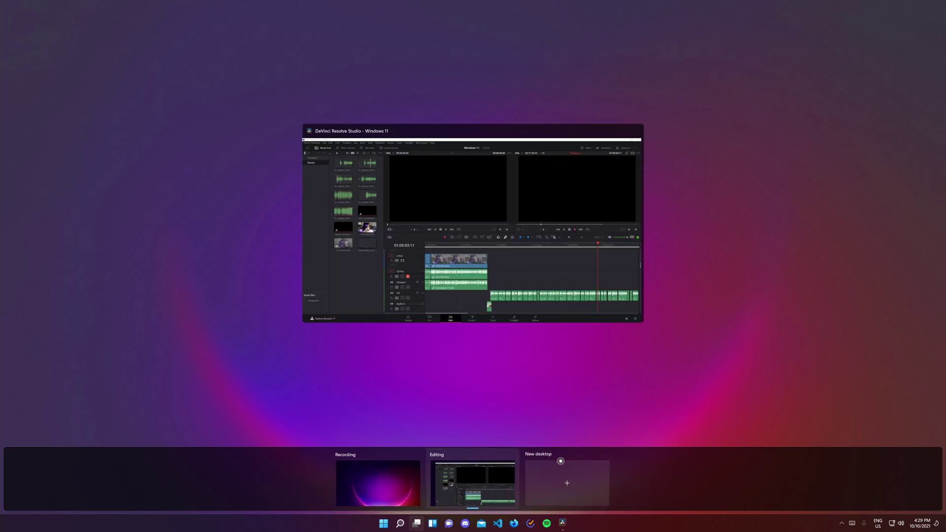
{"action": "left_click", "coordinate": [374, 491]}
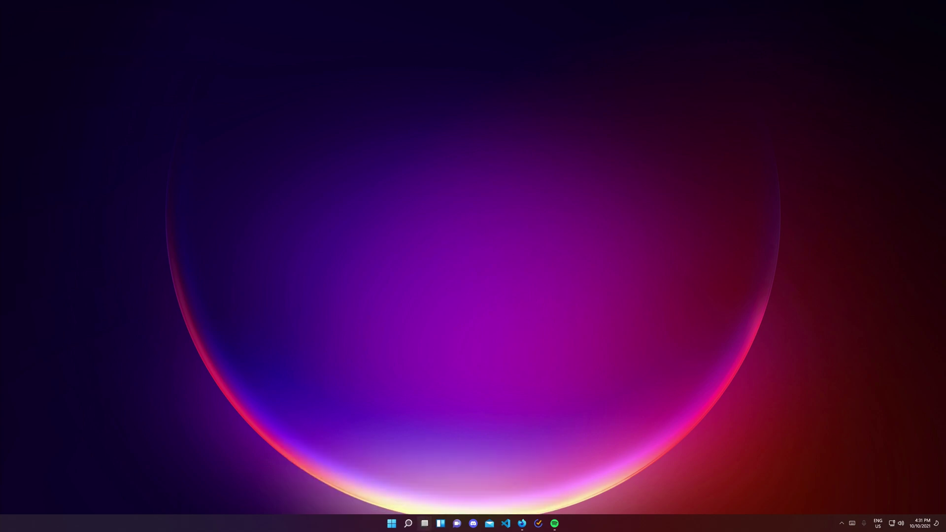
Move the browser window onto another desktop, then open and close the widget settings.
{"action": "key", "text": "super+Tab"}
{"action": "left_click_drag", "start_coordinate": [385, 148], "coordinate": [229, 477]}
{"action": "left_click", "coordinate": [445, 526]}
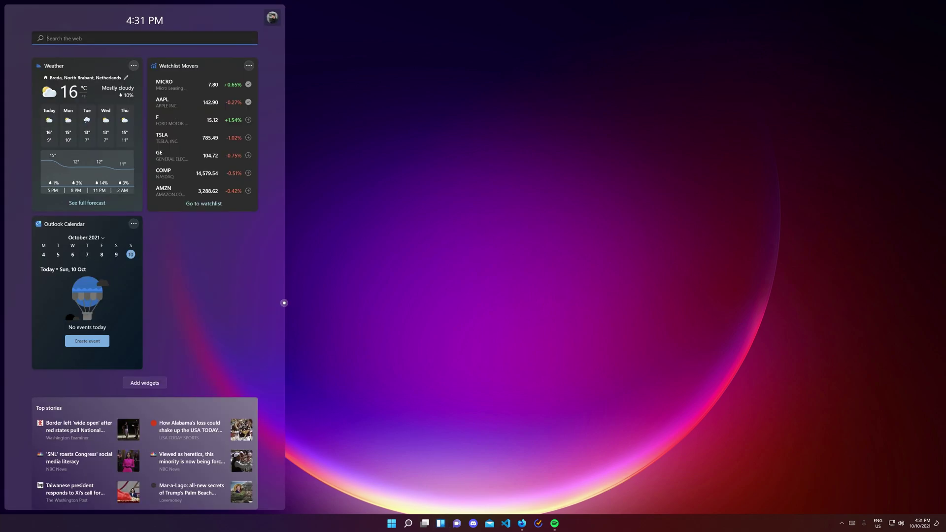
{"action": "left_click", "coordinate": [153, 387]}
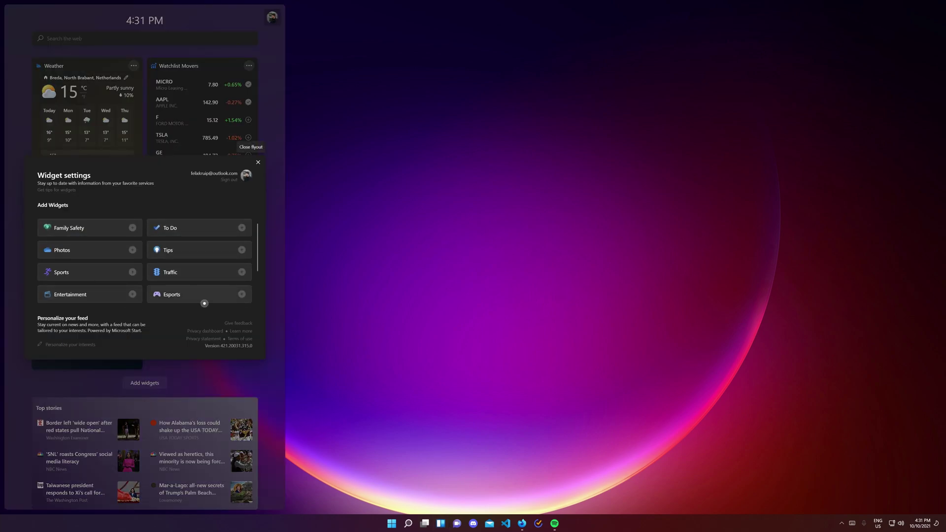
{"action": "left_click", "coordinate": [258, 163]}
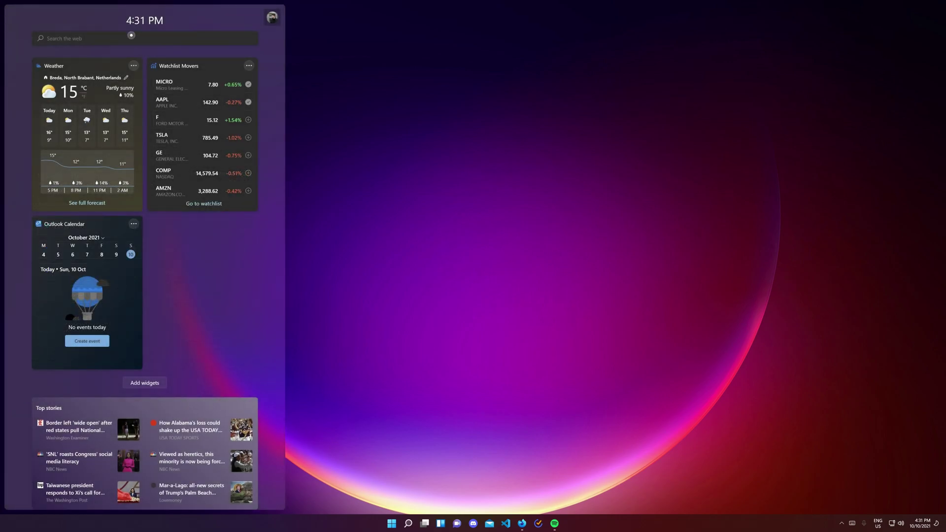
Run a web search for 'love bing' from the widgets panel and close the Bing results.
{"action": "type", "text": "love bing"}
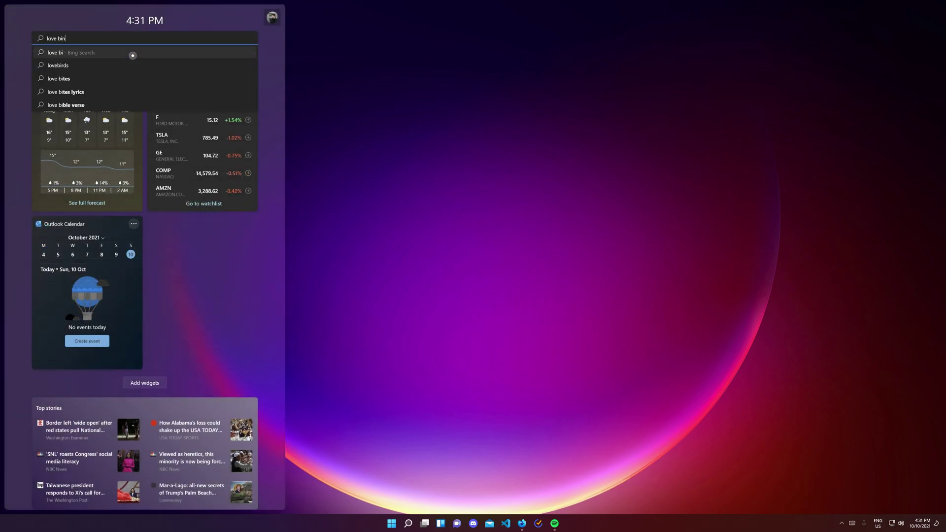
{"action": "key", "text": "Return"}
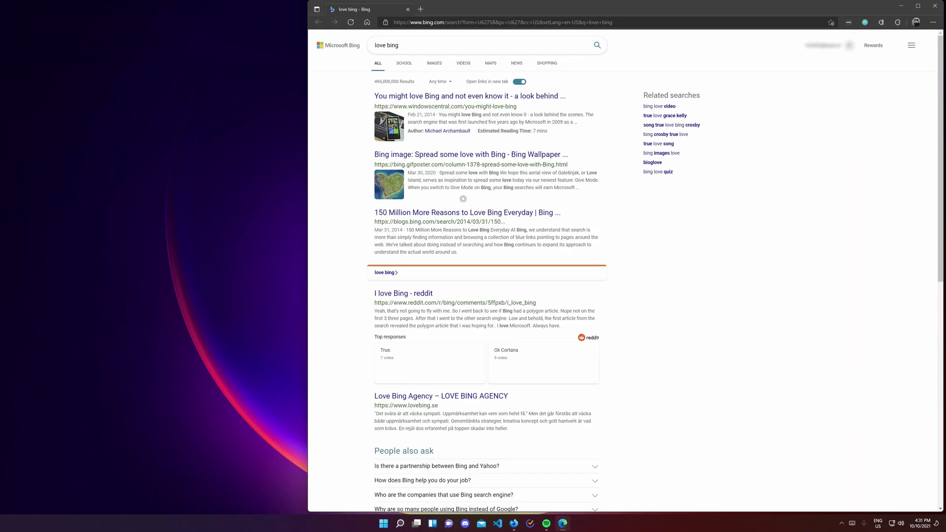
{"action": "left_click", "coordinate": [935, 6]}
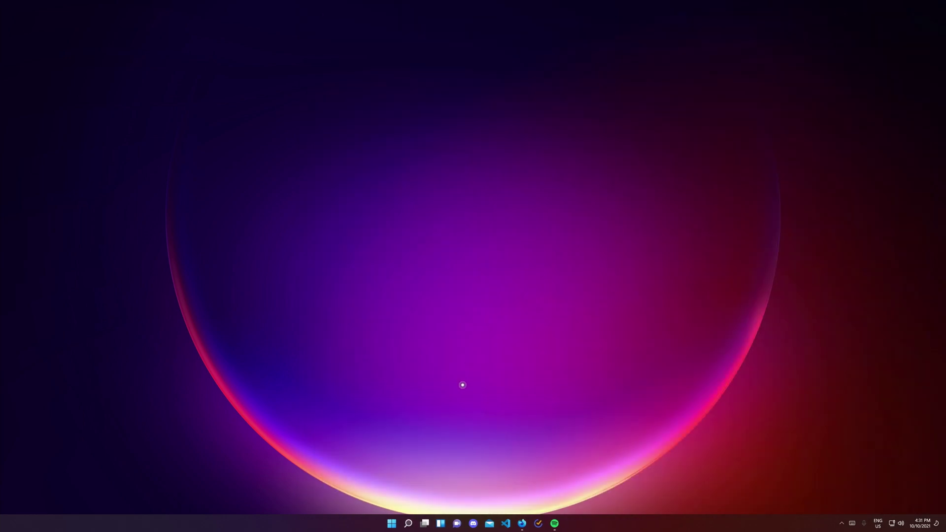
Reopen the widgets board with Win+W, scroll through its cards, and close it.
{"action": "key", "text": "super+w"}
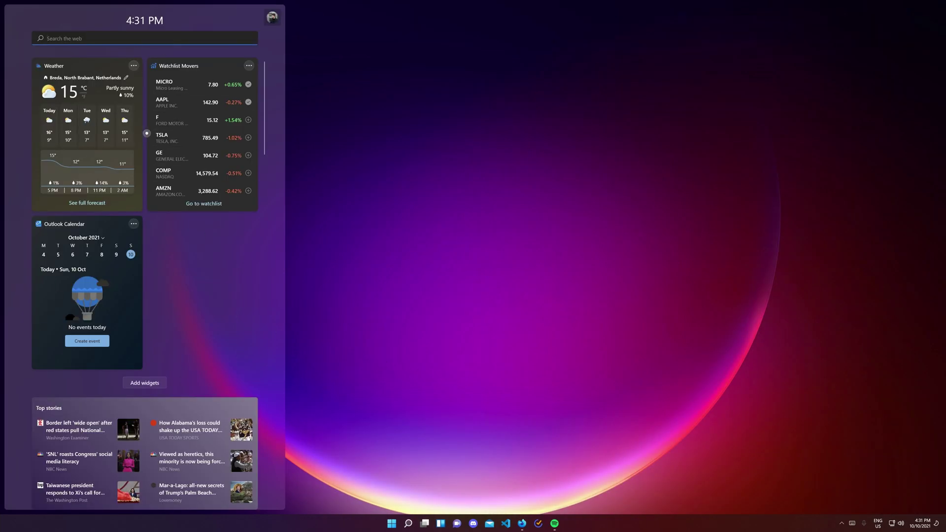
{"action": "scroll", "coordinate": [218, 363], "scroll_direction": "down", "scroll_amount": 3}
{"action": "scroll", "coordinate": [218, 362], "scroll_direction": "down", "scroll_amount": 5}
{"action": "scroll", "coordinate": [217, 359], "scroll_direction": "up", "scroll_amount": 10}
{"action": "left_click", "coordinate": [358, 315]}
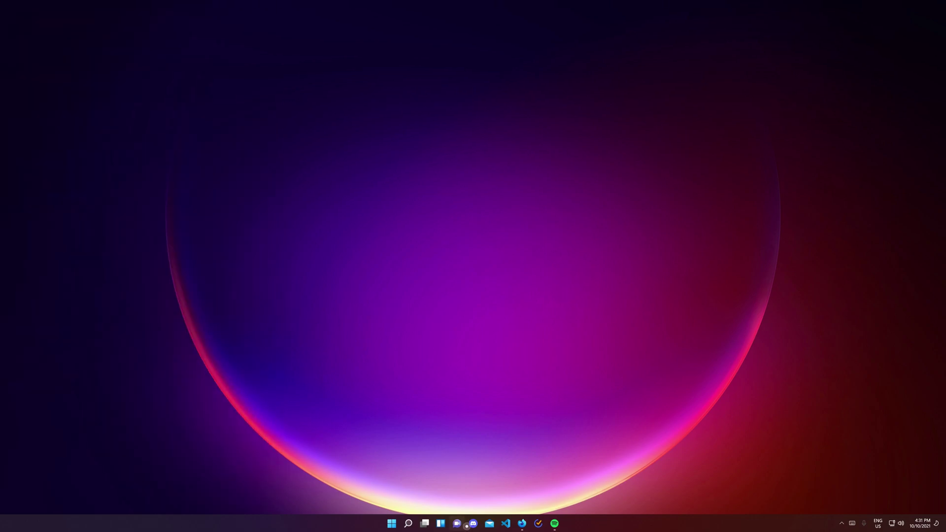
Toggle the Teams chat flyout open and closed with Win+C, then bring Discord up from the taskbar.
{"action": "key", "text": "super+c"}
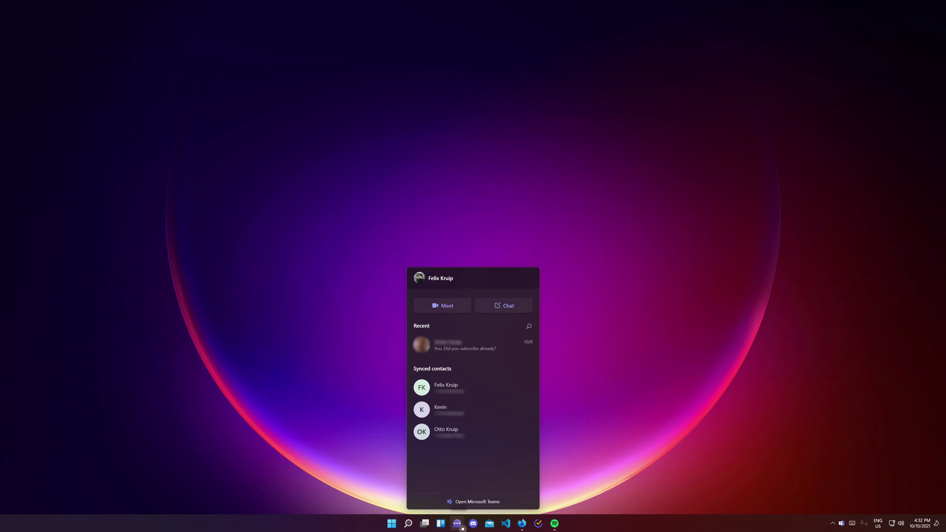
{"action": "key", "text": "super+c"}
{"action": "key", "text": "super+c"}
{"action": "key", "text": "super+c"}
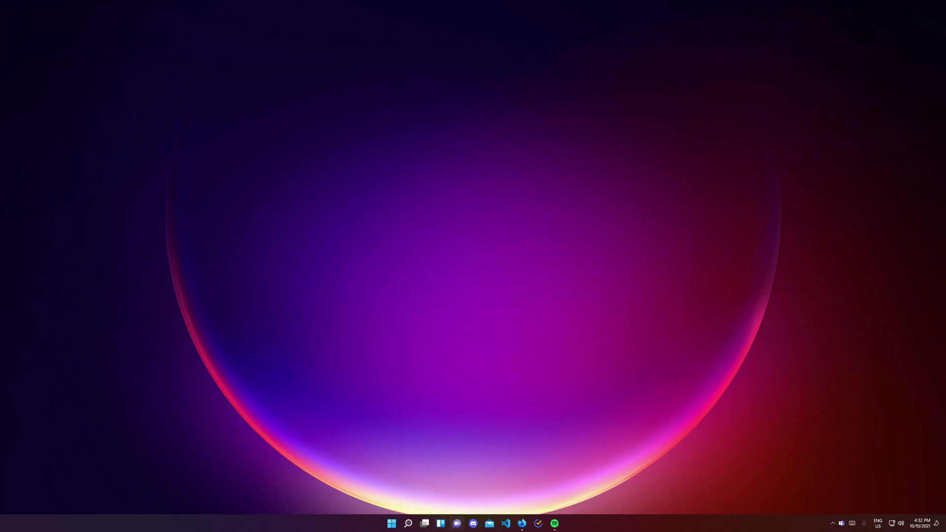
{"action": "key", "text": "super+c"}
{"action": "left_click", "coordinate": [602, 438]}
{"action": "left_click", "coordinate": [474, 524]}
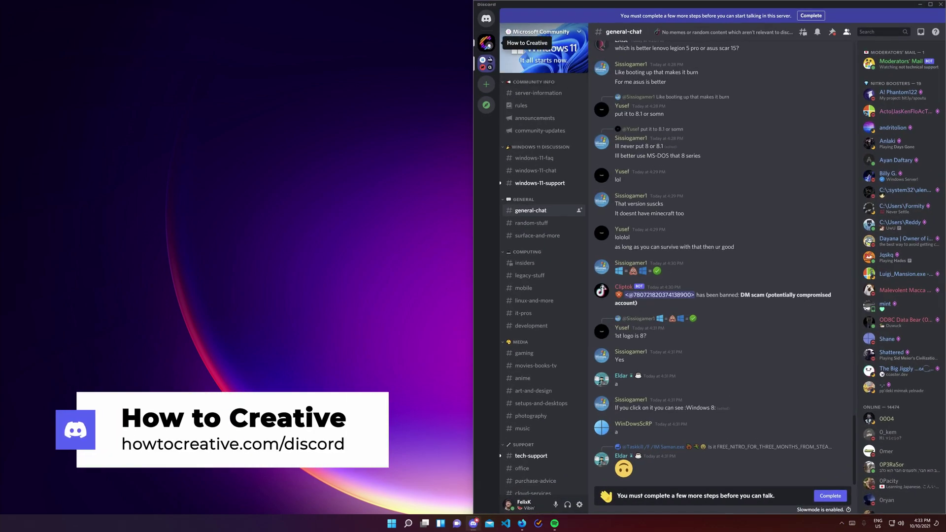
Switch Discord to the How to Creative server, minimize it, and open the Teams chat flyout.
{"action": "left_click", "coordinate": [487, 43]}
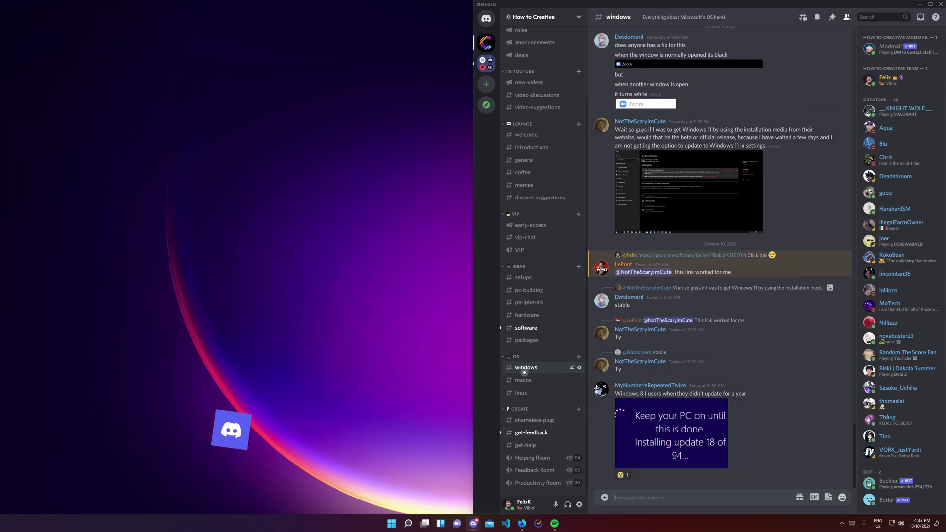
{"action": "key", "text": "super+d"}
{"action": "left_click", "coordinate": [459, 523]}
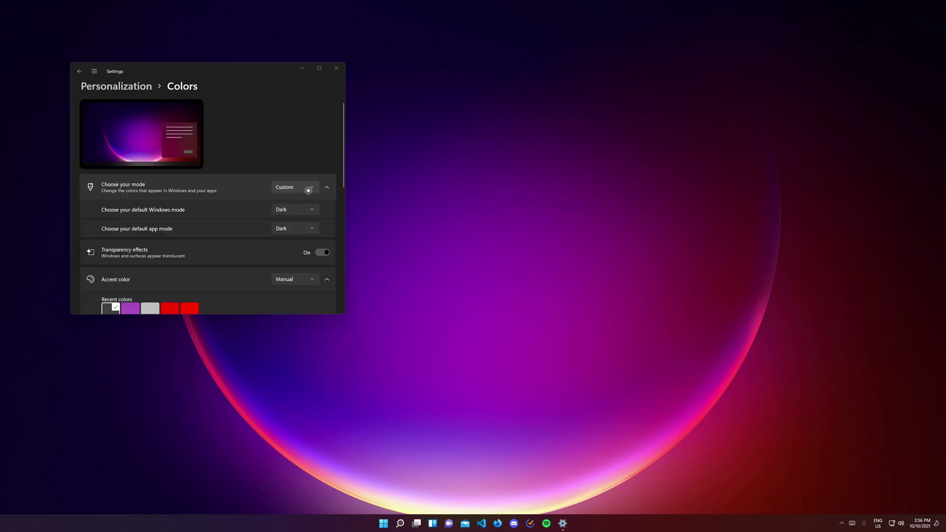
Set the colour mode to Dark and take a look at the hidden tray icons.
{"action": "left_click", "coordinate": [309, 191]}
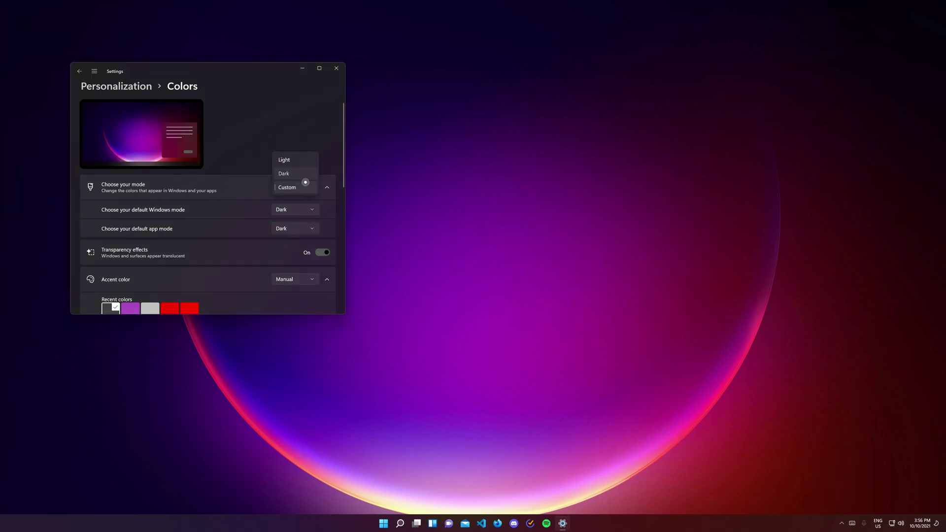
{"action": "left_click", "coordinate": [306, 181]}
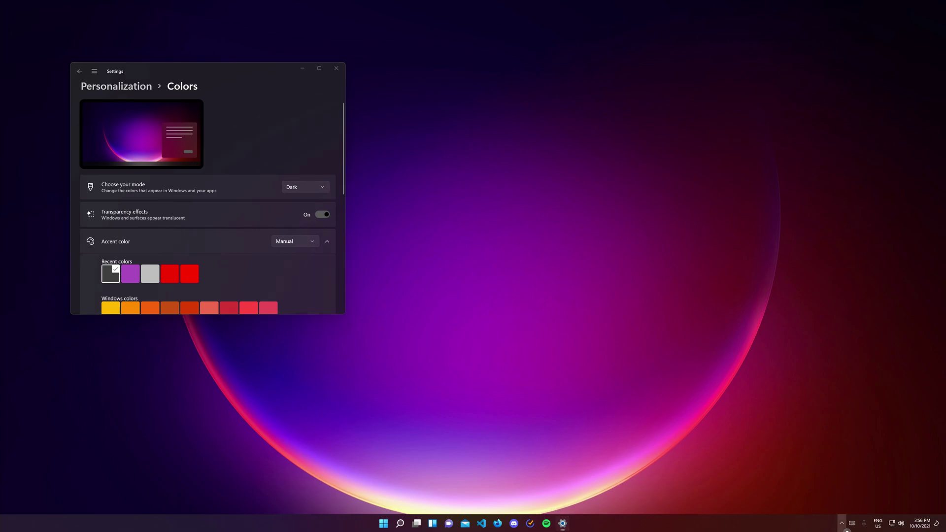
{"action": "left_click", "coordinate": [844, 526]}
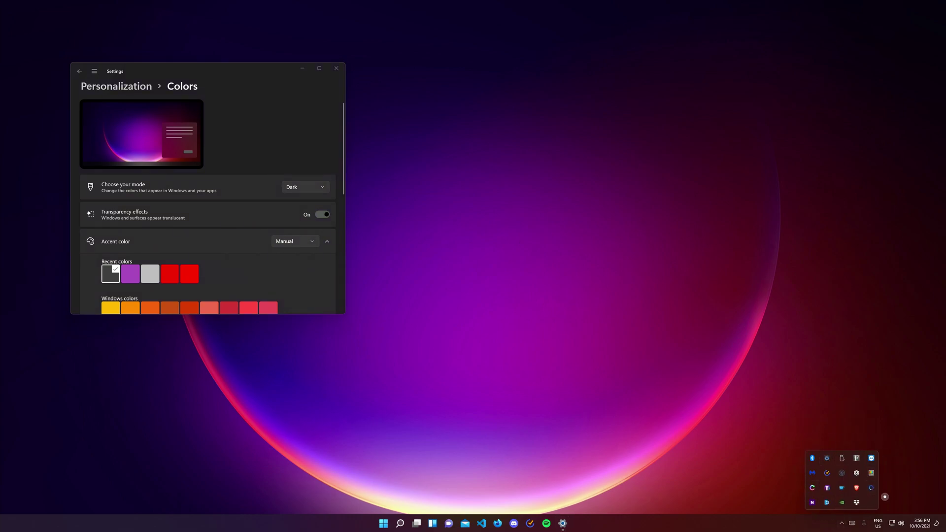
{"action": "left_click", "coordinate": [656, 393]}
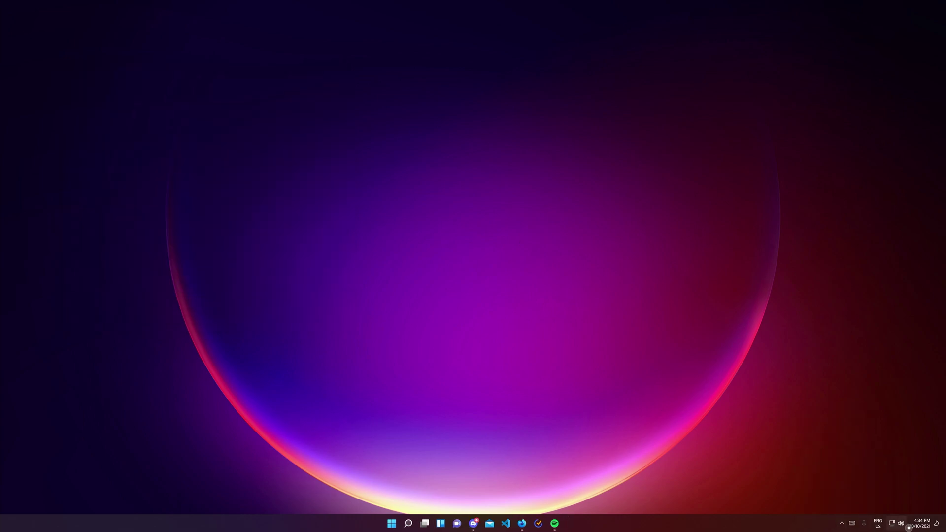
Bring up quick settings, scroll through it, and open the list of sound output devices.
{"action": "left_click", "coordinate": [908, 527]}
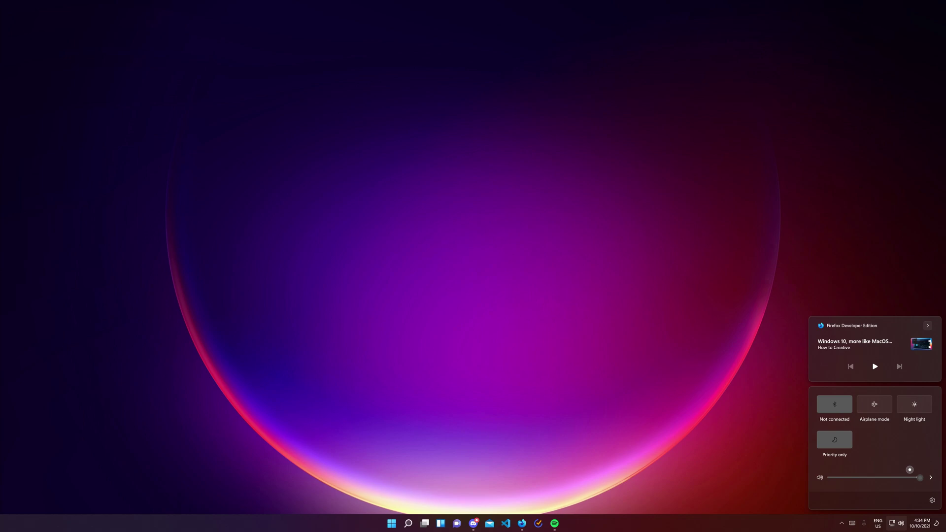
{"action": "left_click", "coordinate": [655, 411]}
{"action": "key", "text": "super+a"}
{"action": "scroll", "coordinate": [934, 333], "scroll_direction": "down", "scroll_amount": 1}
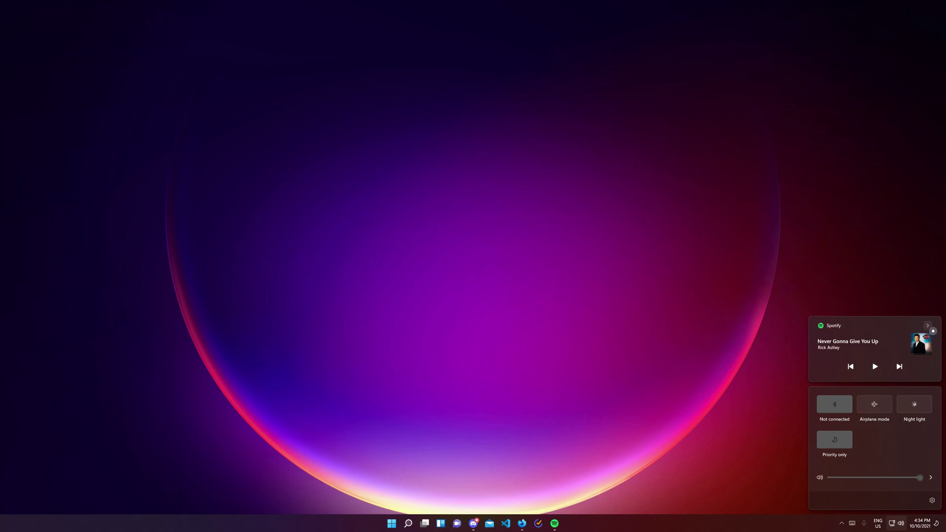
{"action": "scroll", "coordinate": [933, 332], "scroll_direction": "up", "scroll_amount": 1}
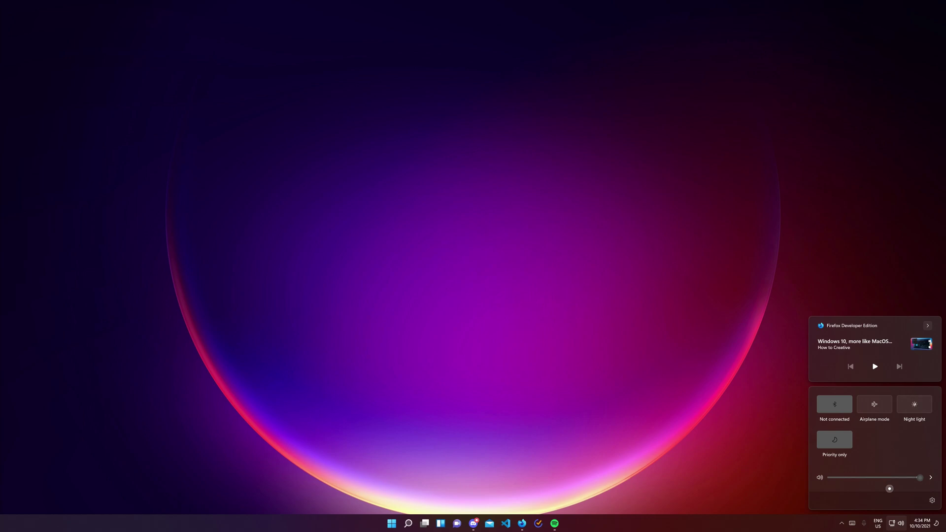
{"action": "left_click", "coordinate": [936, 481]}
{"action": "left_click", "coordinate": [819, 373]}
{"action": "left_click", "coordinate": [584, 368]}
{"action": "key", "text": "super+g"}
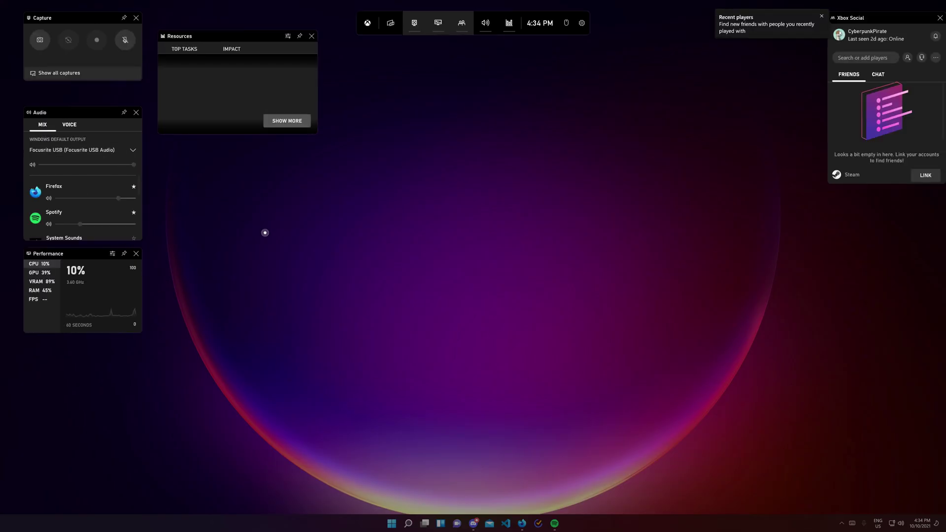
{"action": "left_click", "coordinate": [265, 233]}
{"action": "left_click", "coordinate": [901, 525]}
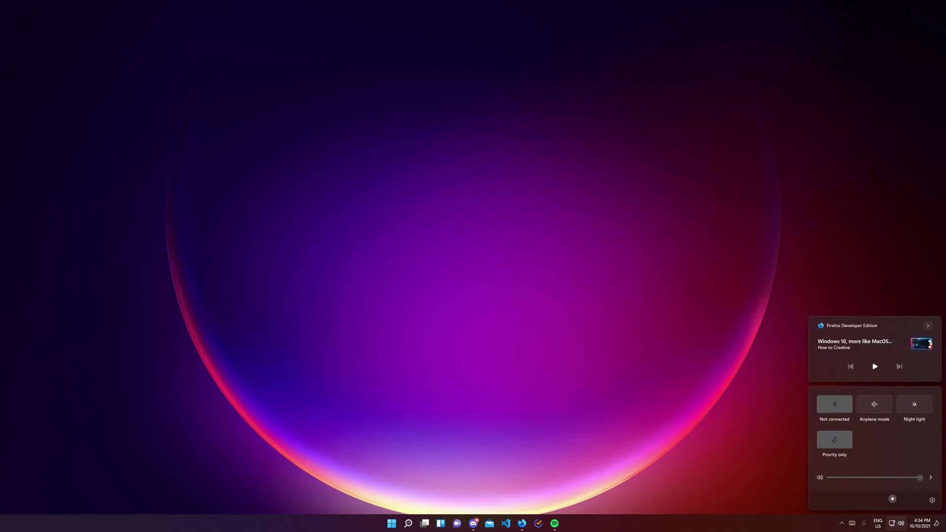
{"action": "left_click", "coordinate": [897, 522]}
{"action": "left_click", "coordinate": [900, 527]}
Expand the October 2021 calendar and snip a rectangle of the wallpaper to the clipboard.
{"action": "left_click", "coordinate": [920, 524]}
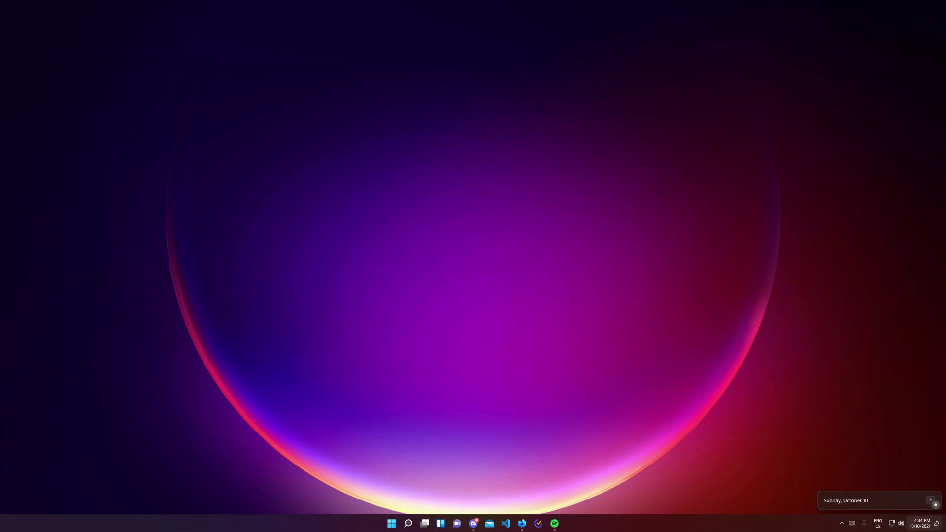
{"action": "left_click", "coordinate": [934, 504]}
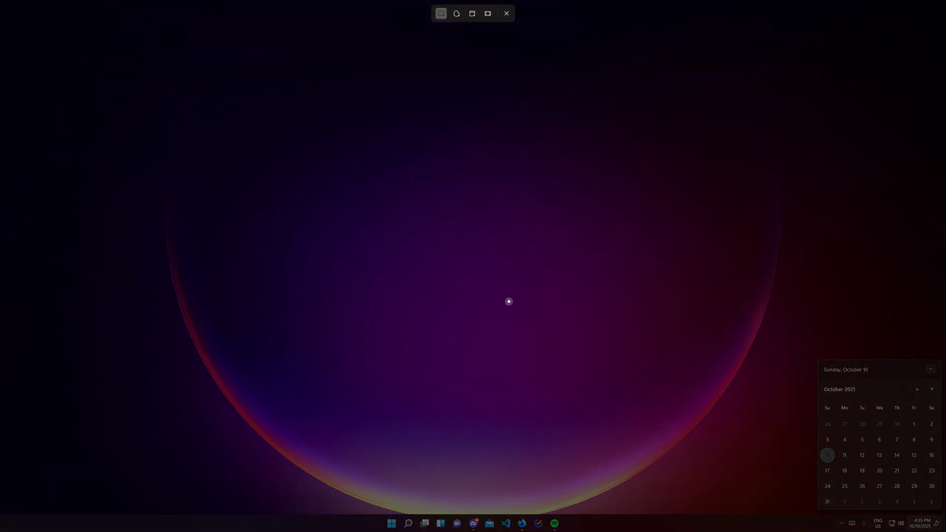
{"action": "left_click_drag", "start_coordinate": [442, 250], "coordinate": [630, 383]}
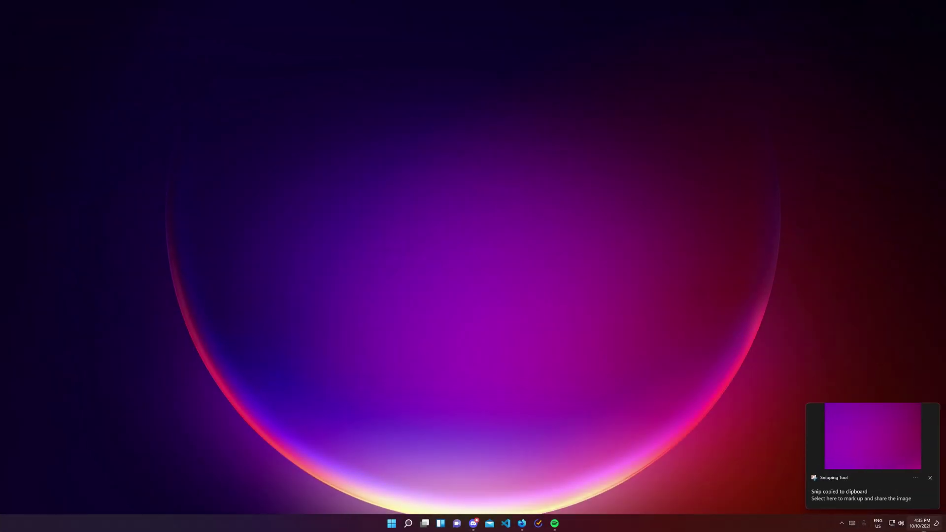
Toggle the notification panel, collapse the month calendar, and dismiss both panels.
{"action": "key", "text": "super+n"}
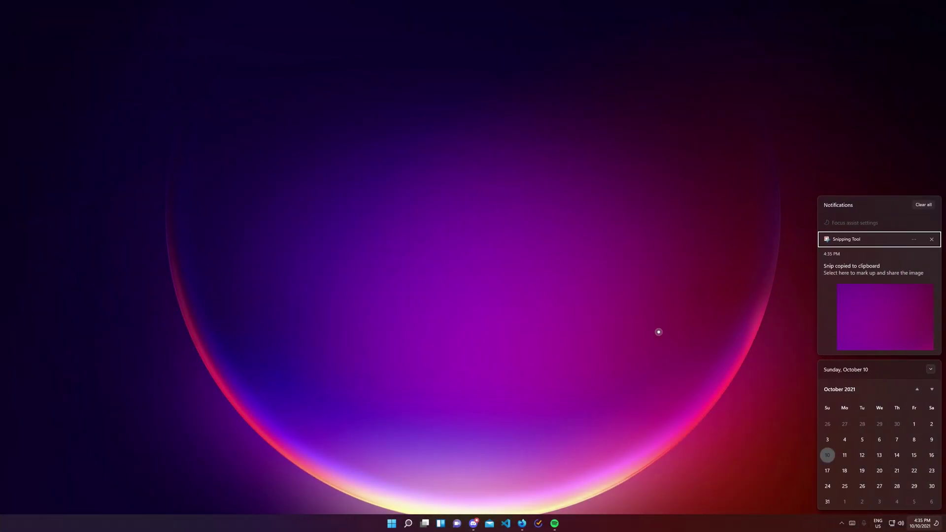
{"action": "key", "text": "super+n"}
{"action": "key", "text": "super+n"}
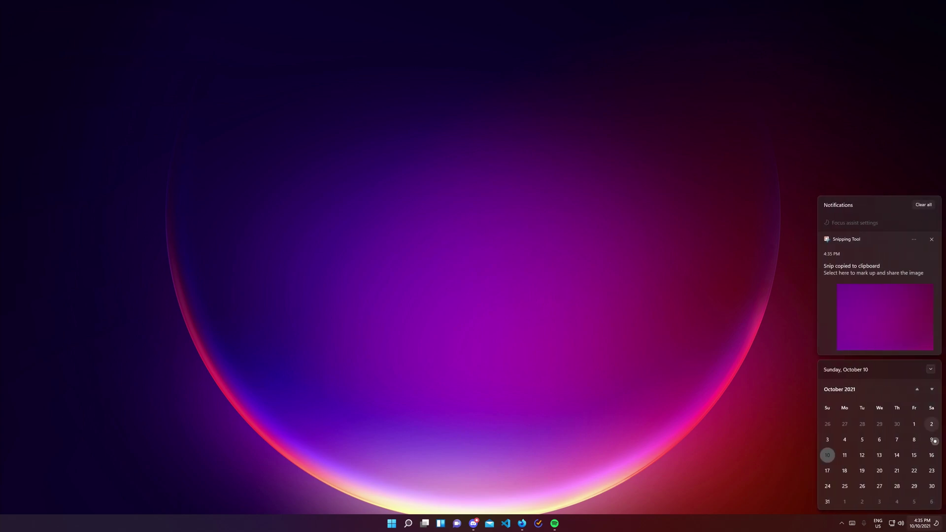
{"action": "left_click", "coordinate": [931, 369]}
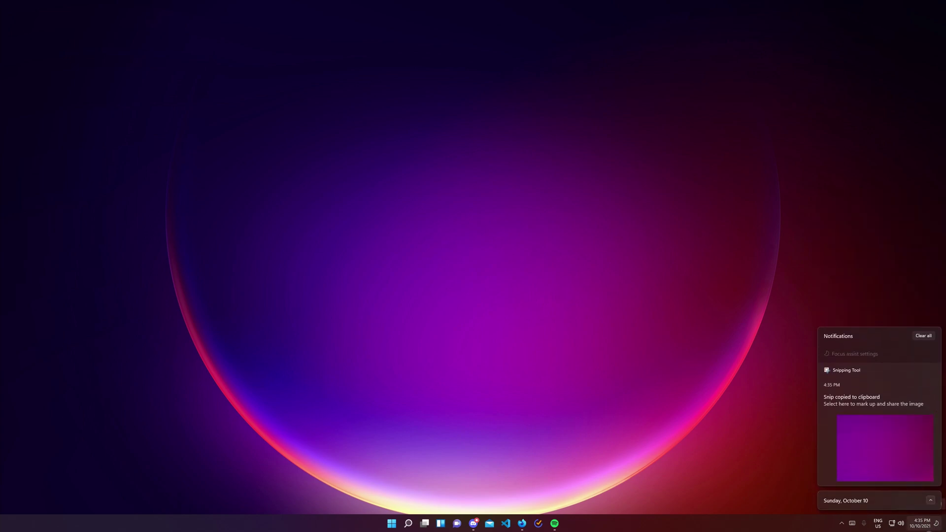
{"action": "left_click", "coordinate": [692, 373]}
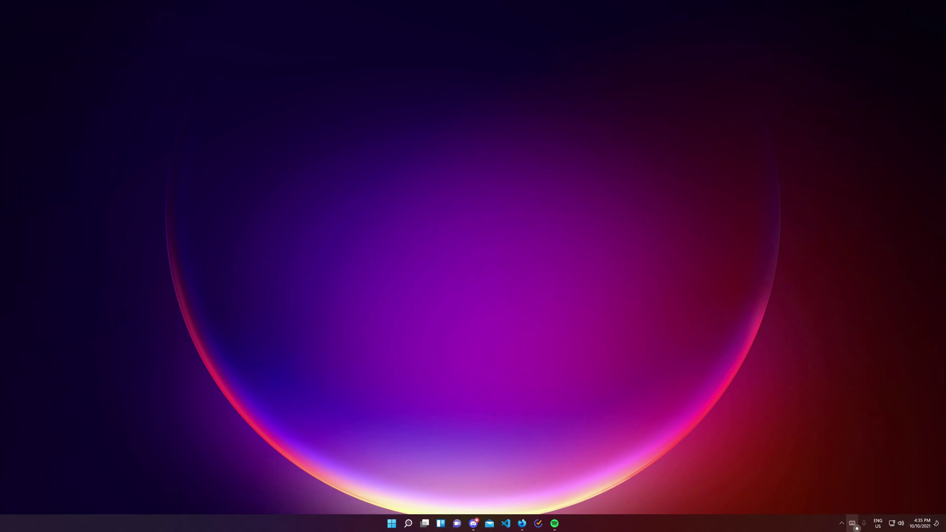
Try voice typing from the touch keyboard and Win+H, dismissing its panel and error tip.
{"action": "left_click", "coordinate": [855, 525]}
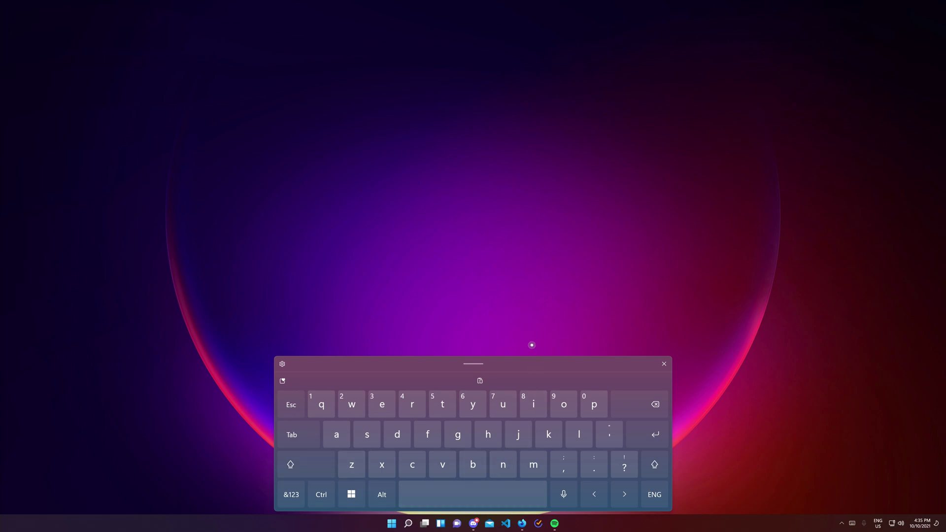
{"action": "left_click", "coordinate": [567, 495]}
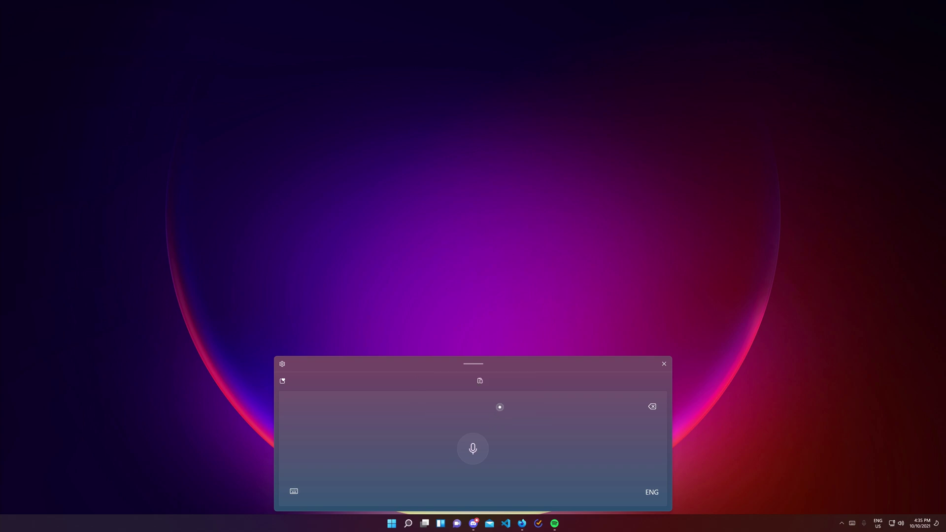
{"action": "left_click", "coordinate": [666, 364]}
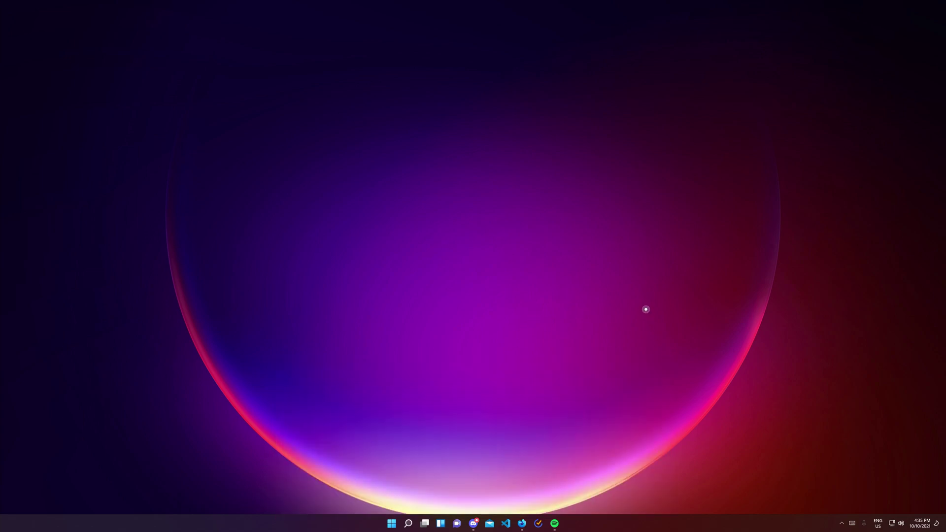
{"action": "key", "text": "super+h"}
{"action": "left_click", "coordinate": [467, 444]}
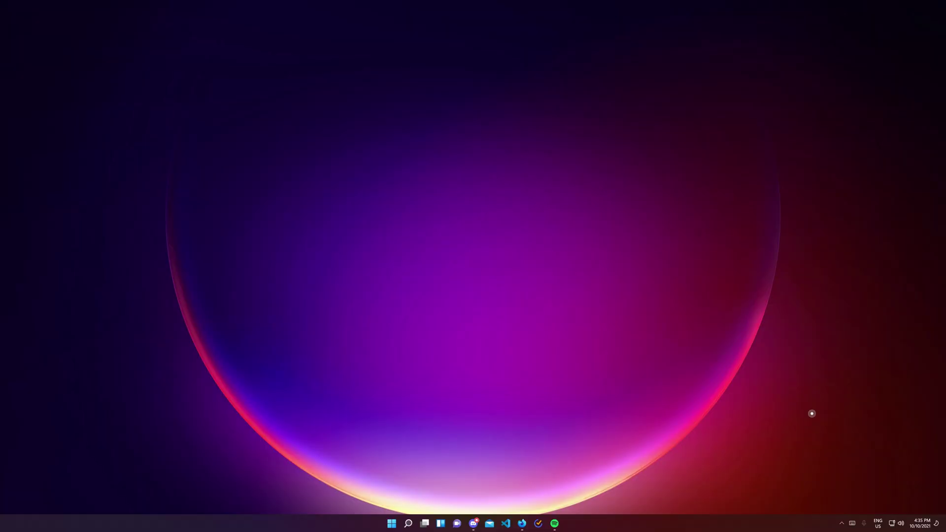
Browse the GIF collection in the Win+. emoji panel, then close it.
{"action": "key", "text": "super+period"}
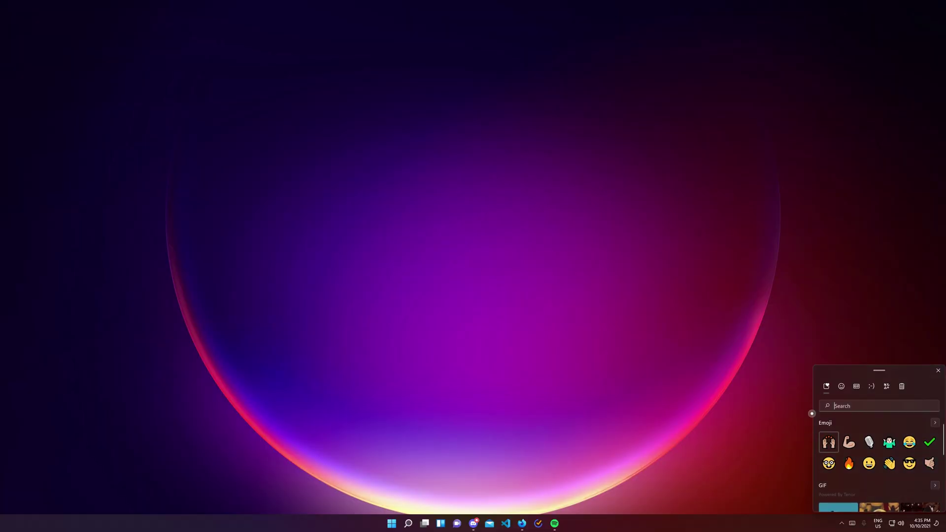
{"action": "scroll", "coordinate": [894, 463], "scroll_direction": "down", "scroll_amount": 3}
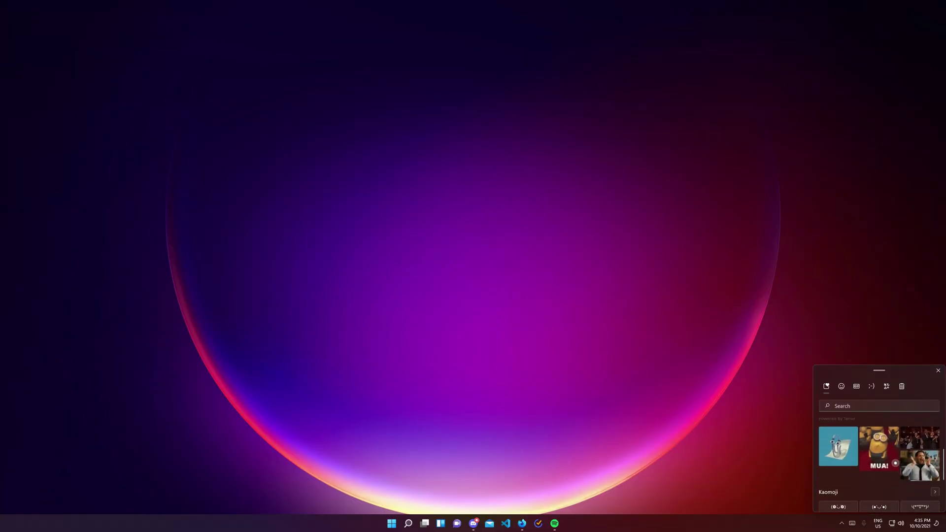
{"action": "scroll", "coordinate": [882, 443], "scroll_direction": "up", "scroll_amount": 3}
{"action": "left_click", "coordinate": [859, 390]}
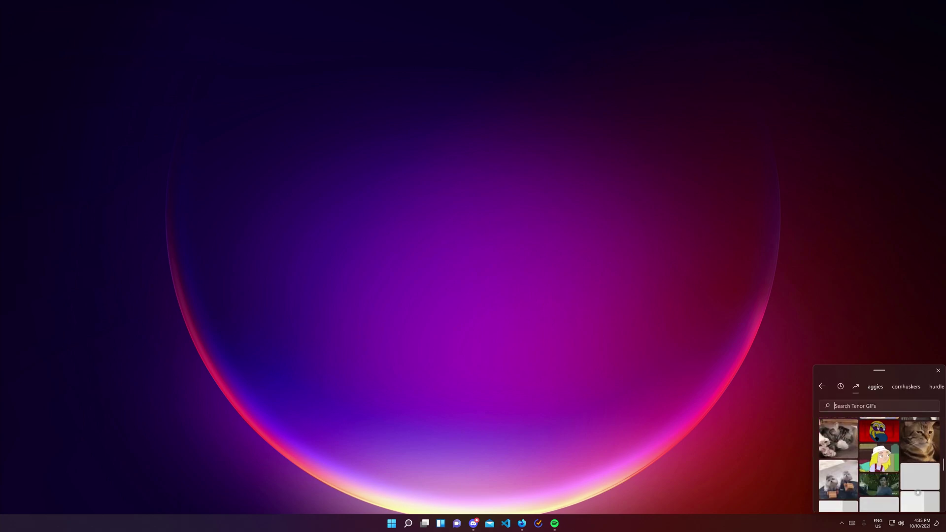
{"action": "left_click", "coordinate": [701, 455]}
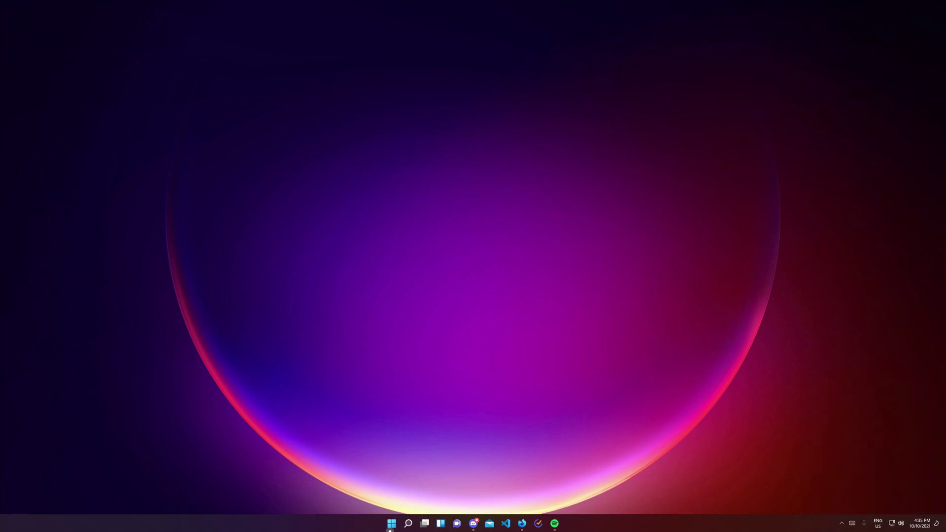
Open Settings from the Start right-click menu and snap it to the left half.
{"action": "right_click", "coordinate": [392, 525]}
{"action": "left_click", "coordinate": [395, 442]}
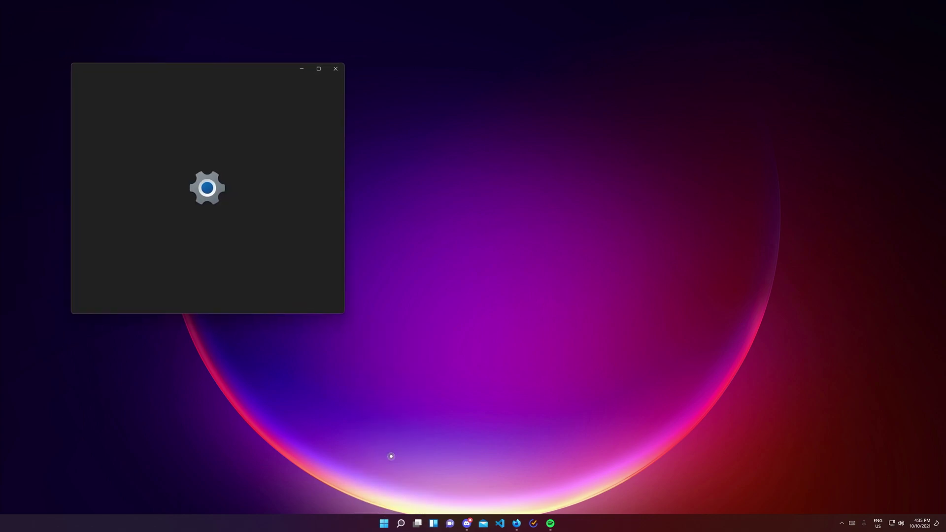
{"action": "key", "text": "super+Left"}
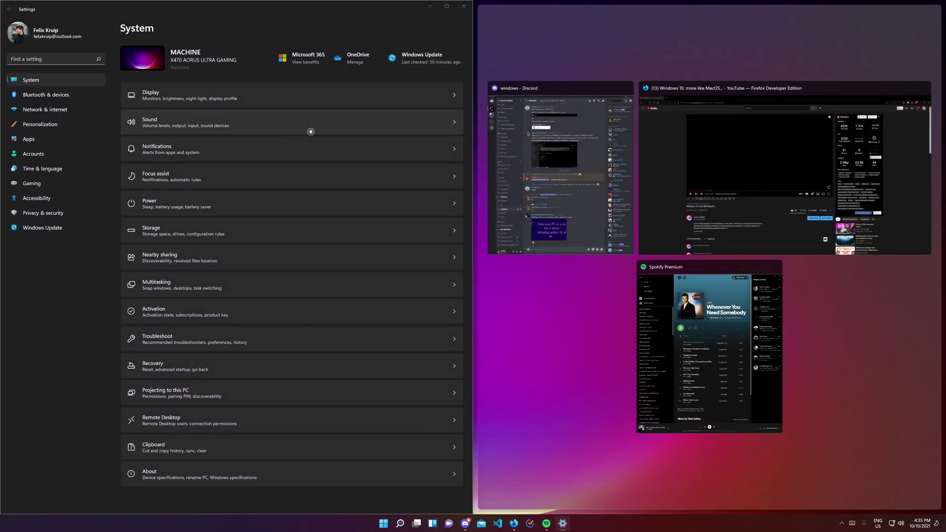
{"action": "left_click", "coordinate": [42, 358]}
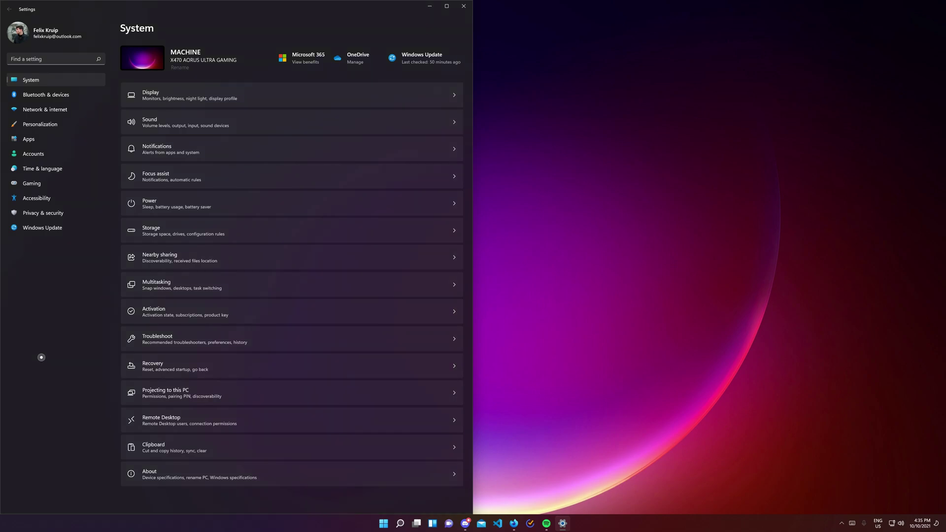
Search Start for 'control' and launch Control Panel.
{"action": "key", "text": "super"}
{"action": "type", "text": "control"}
{"action": "key", "text": "Return"}
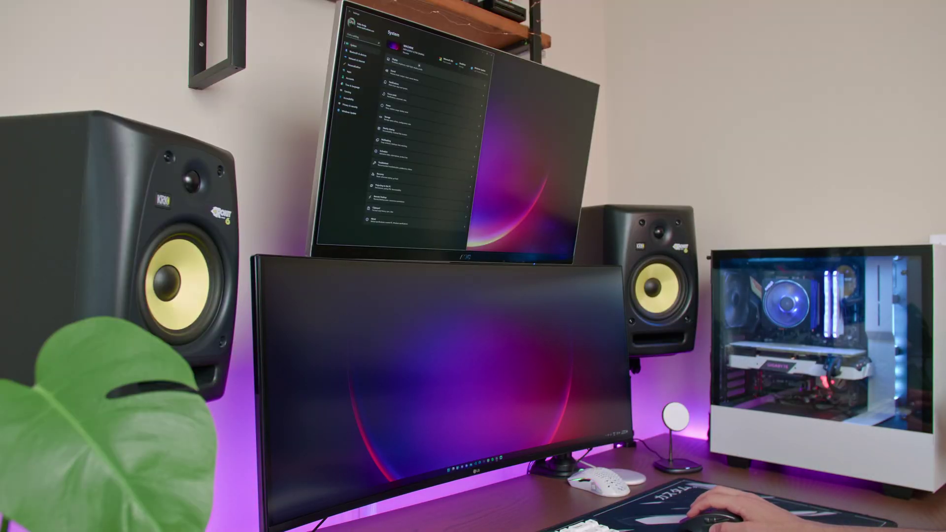
{"action": "left_click", "coordinate": [419, 65]}
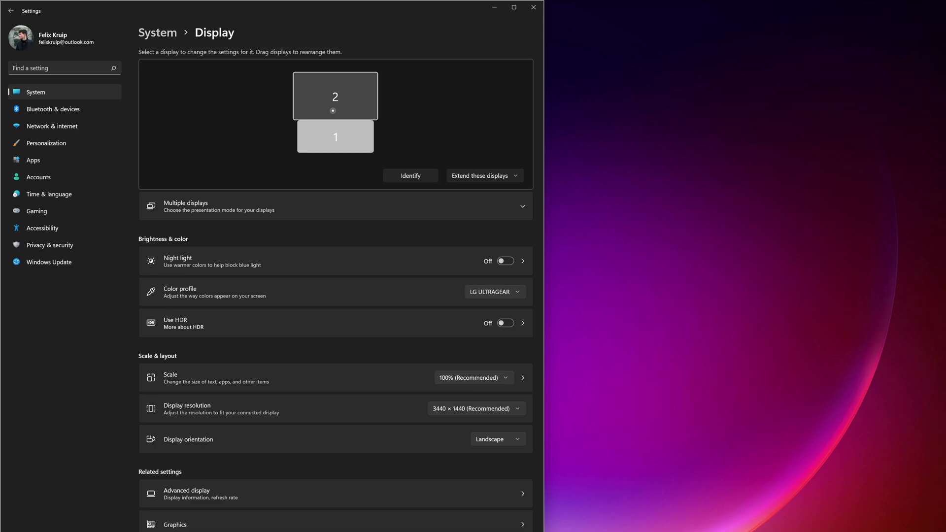
{"action": "left_click_drag", "start_coordinate": [340, 137], "coordinate": [298, 149]}
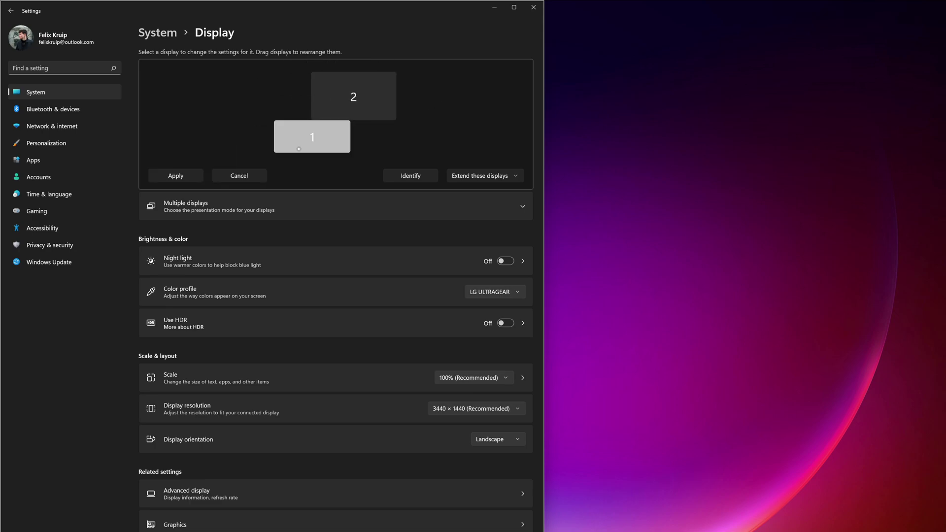
{"action": "left_click", "coordinate": [244, 175]}
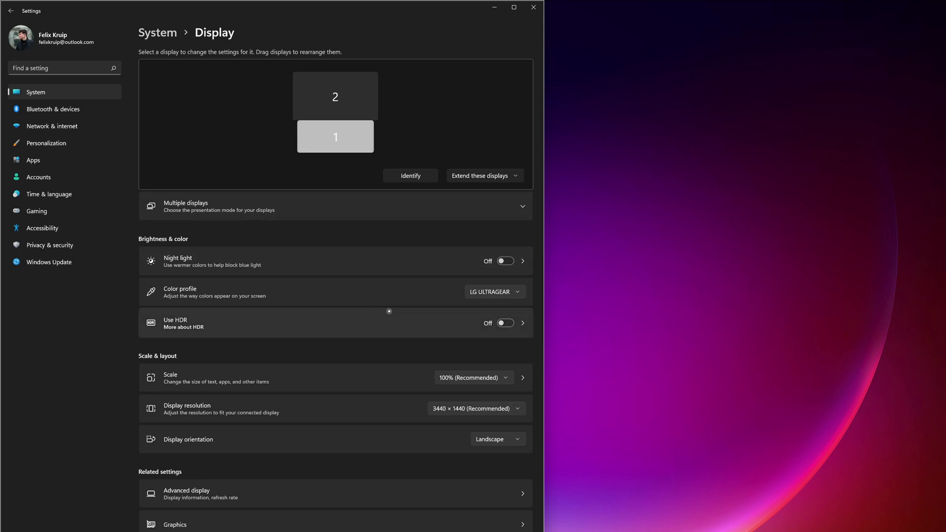
{"action": "key", "text": "ctrl+shift+Escape"}
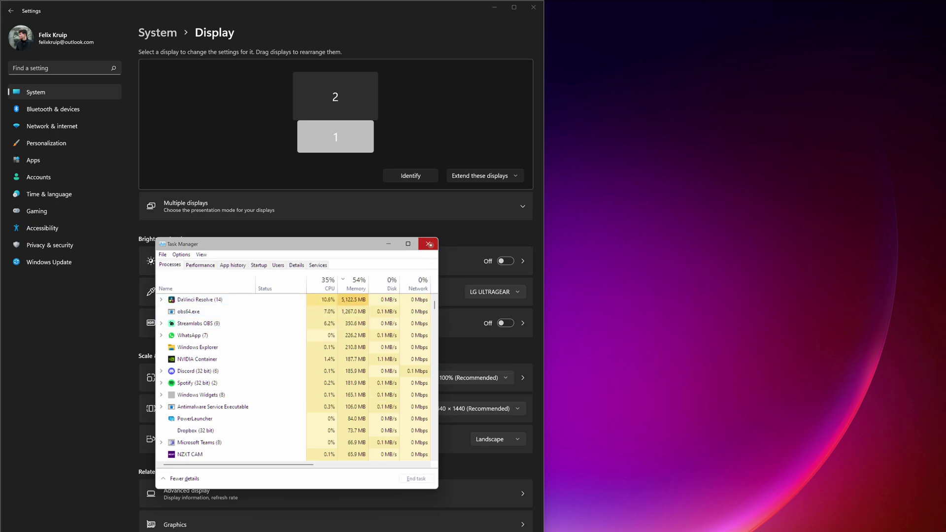
{"action": "left_click", "coordinate": [429, 244]}
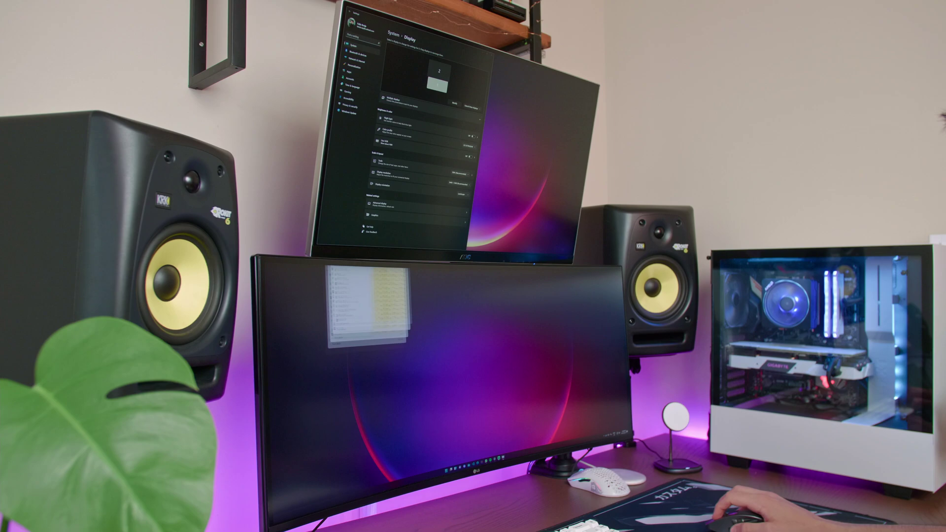
{"action": "left_click_drag", "start_coordinate": [367, 269], "coordinate": [434, 118]}
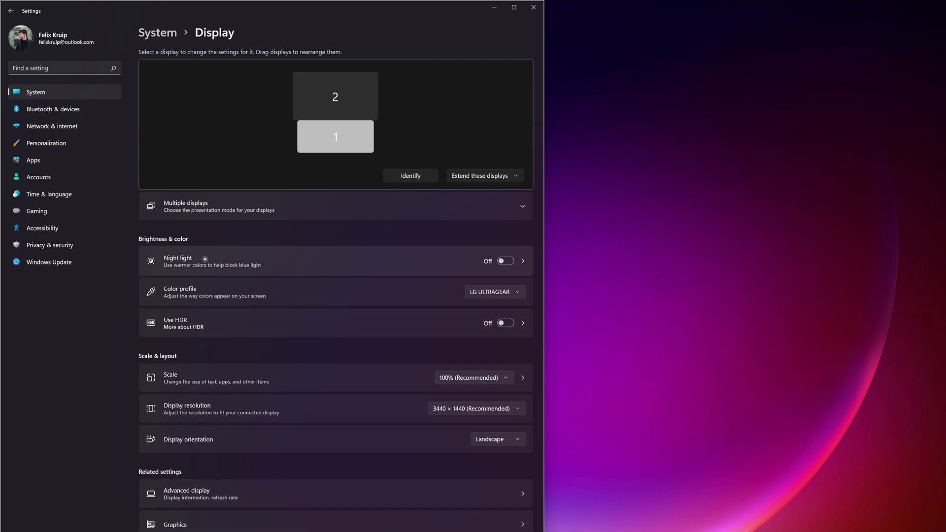
{"action": "left_click", "coordinate": [203, 207]}
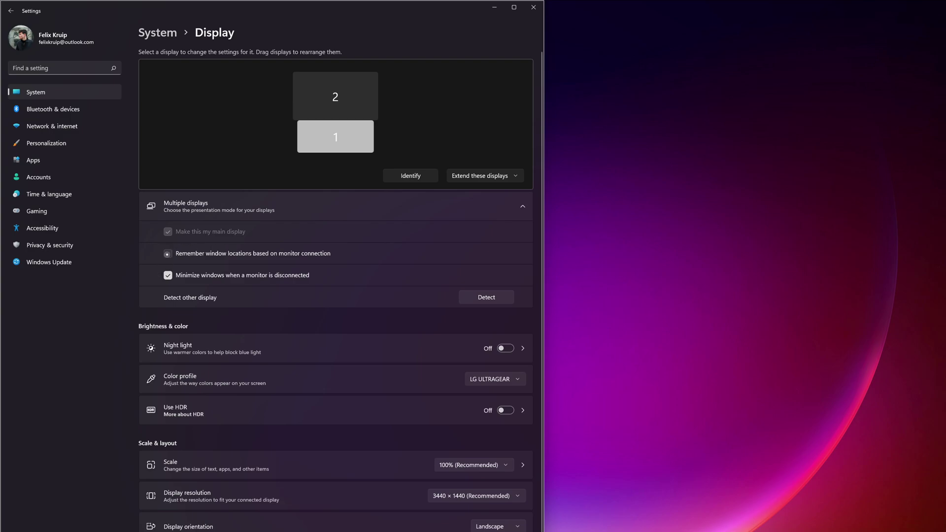
{"action": "left_click", "coordinate": [275, 204]}
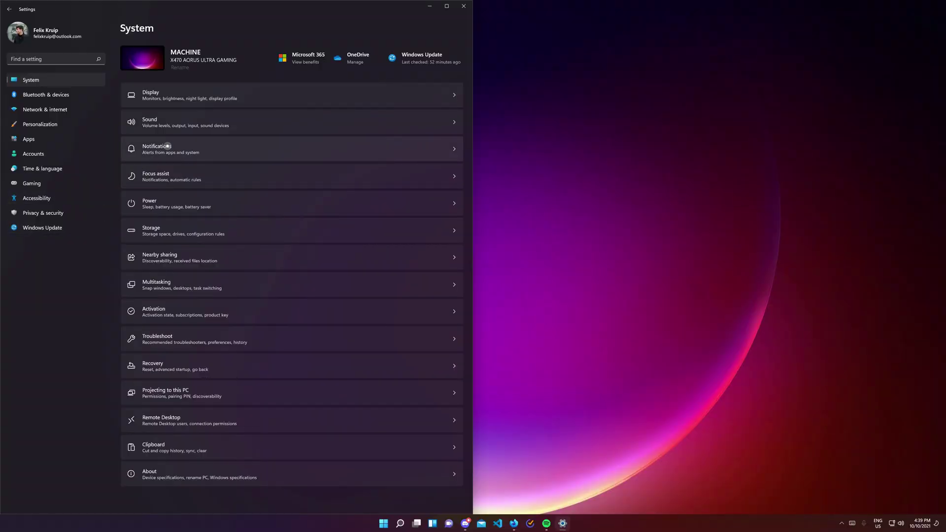
{"action": "left_click", "coordinate": [205, 129]}
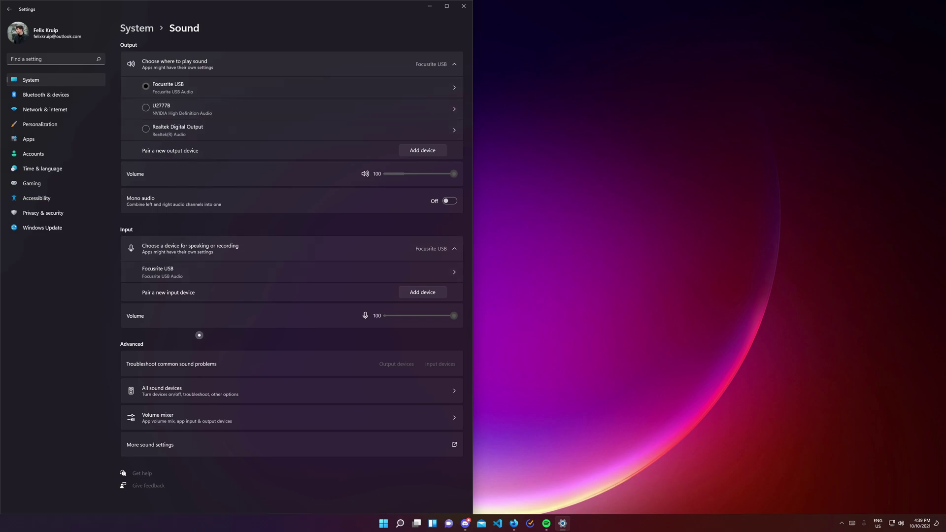
{"action": "left_click", "coordinate": [184, 427]}
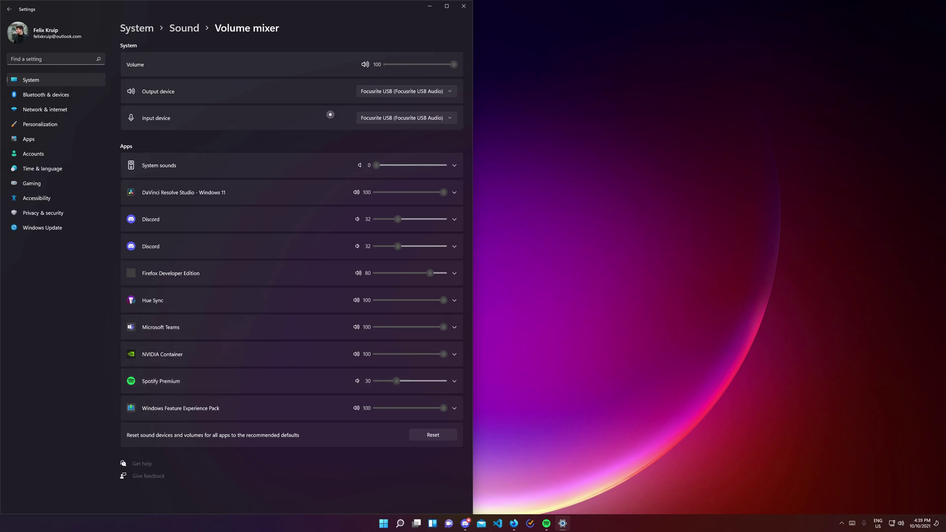
{"action": "left_click", "coordinate": [140, 31]}
{"action": "left_click", "coordinate": [196, 161]}
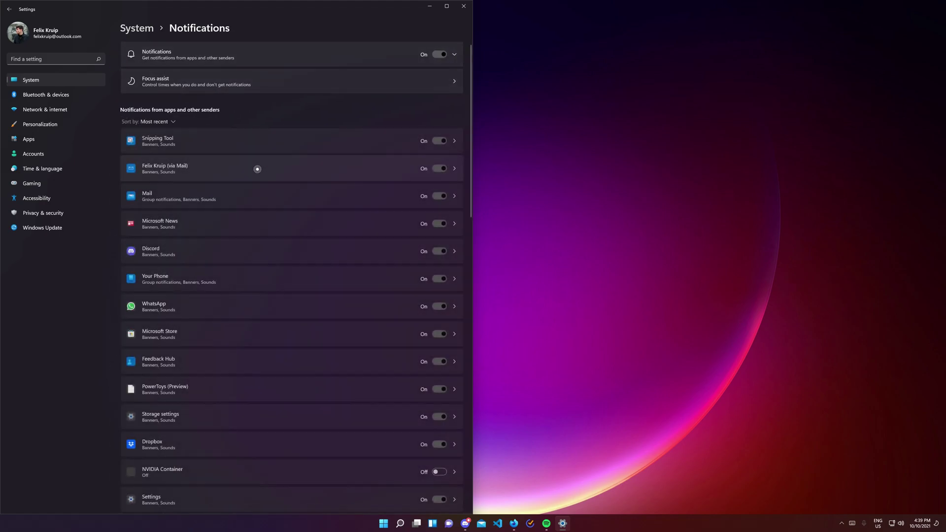
{"action": "scroll", "coordinate": [393, 280], "scroll_direction": "down", "scroll_amount": 10}
{"action": "scroll", "coordinate": [376, 481], "scroll_direction": "up", "scroll_amount": 10}
{"action": "left_click", "coordinate": [245, 84]}
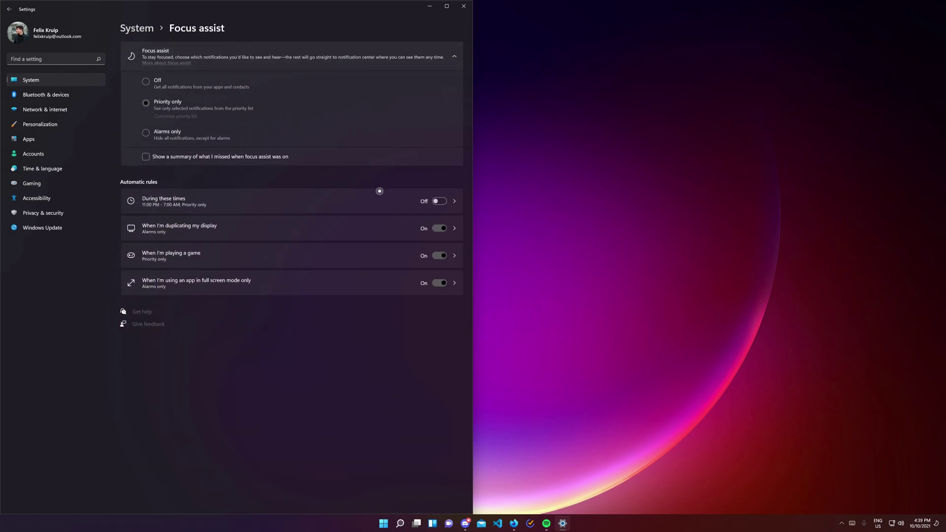
{"action": "left_click", "coordinate": [137, 28]}
{"action": "left_click", "coordinate": [177, 198]}
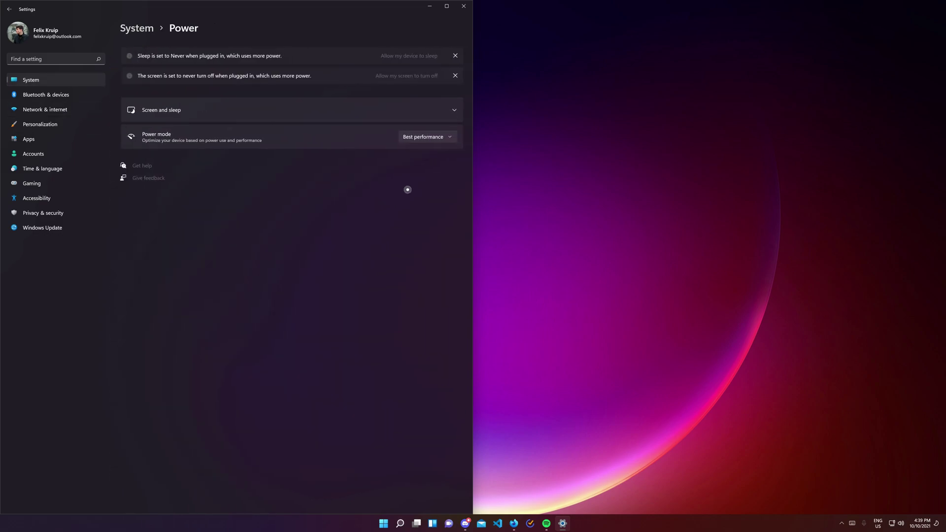
{"action": "left_click", "coordinate": [437, 141]}
{"action": "left_click", "coordinate": [439, 139]}
{"action": "left_click", "coordinate": [138, 29]}
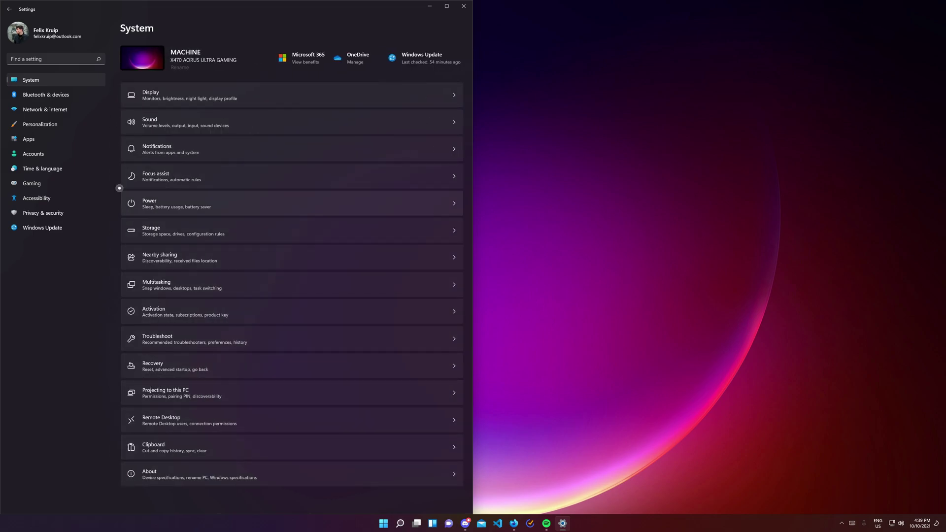
Visit the Bluetooth & devices, Network & internet and Personalization pages, checking a wallpaper's options.
{"action": "left_click", "coordinate": [54, 95]}
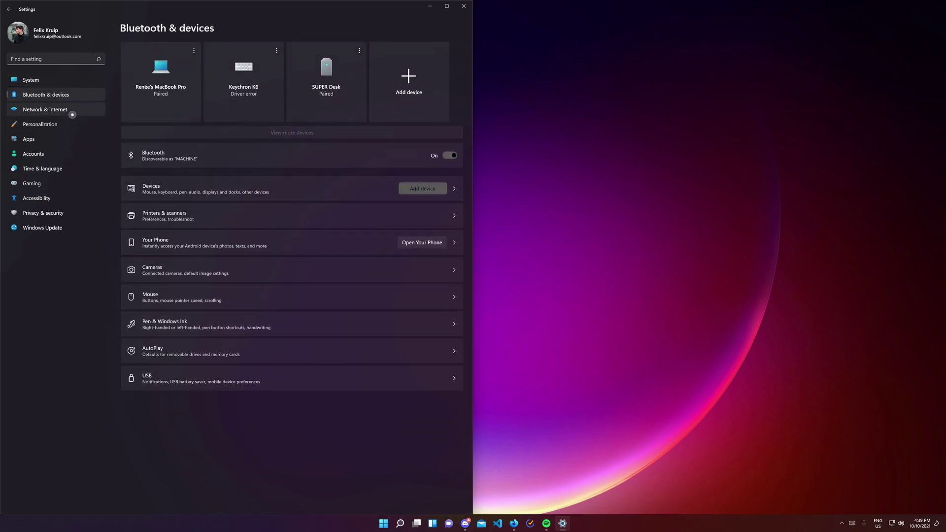
{"action": "left_click", "coordinate": [73, 111]}
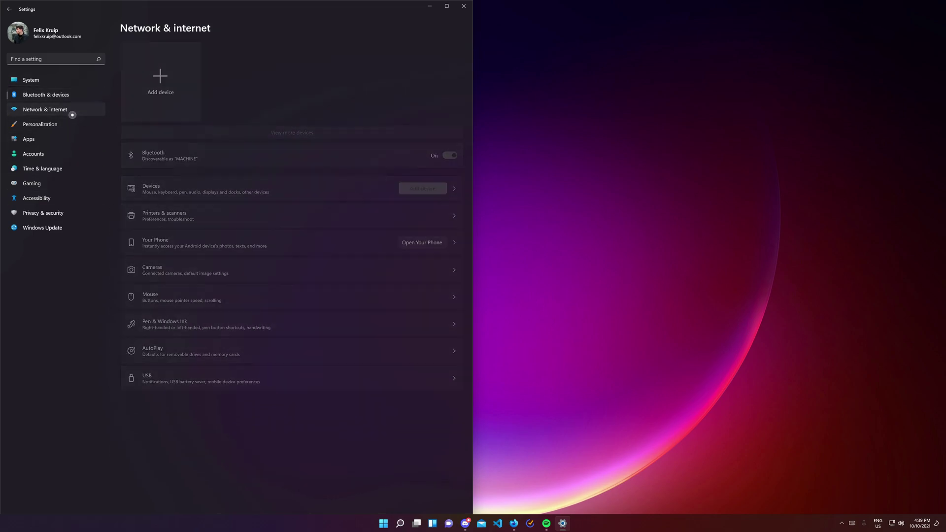
{"action": "left_click", "coordinate": [30, 129]}
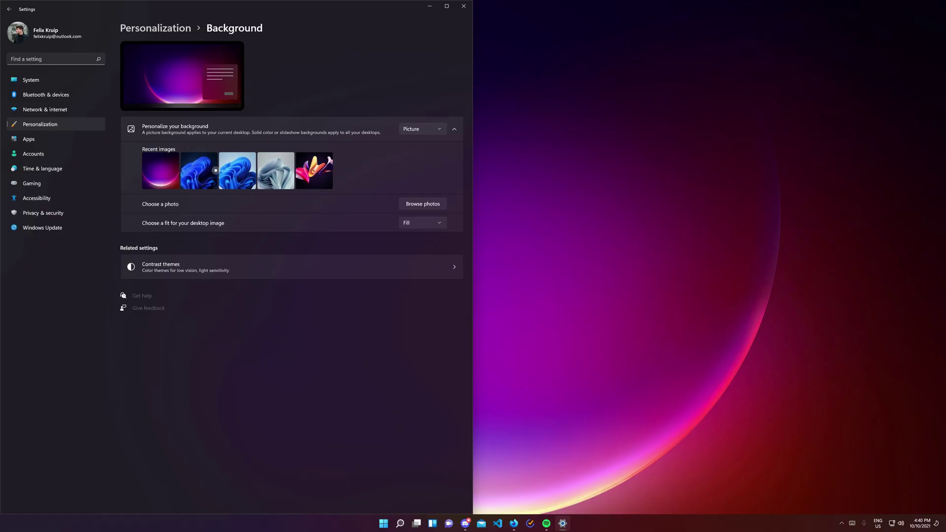
{"action": "right_click", "coordinate": [200, 173]}
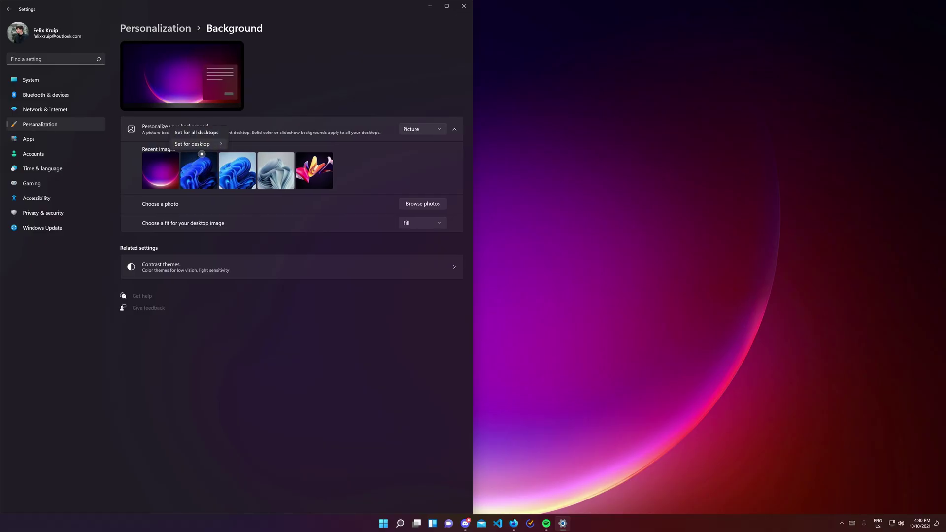
{"action": "mouse_move", "coordinate": [207, 144]}
{"action": "left_click", "coordinate": [338, 93]}
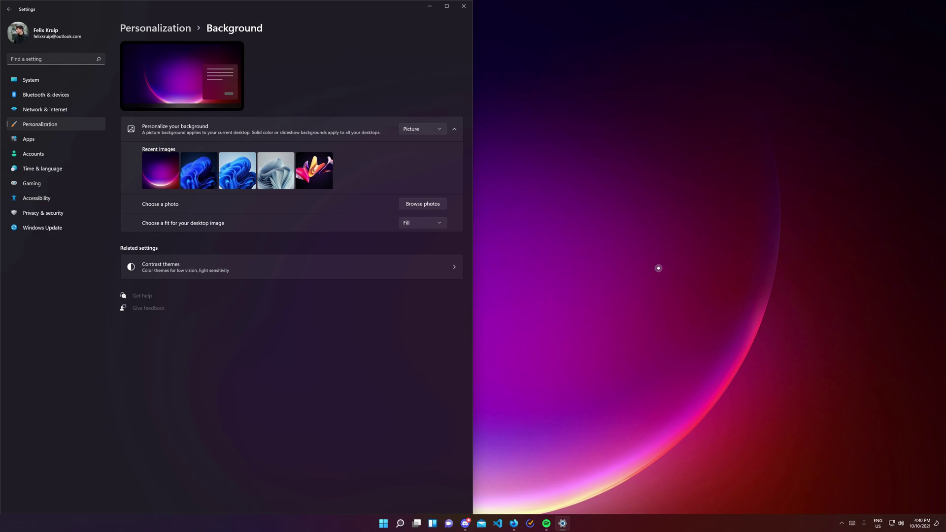
Hide and restore the Settings window with Win+D, then open the Colors settings.
{"action": "key", "text": "super+d"}
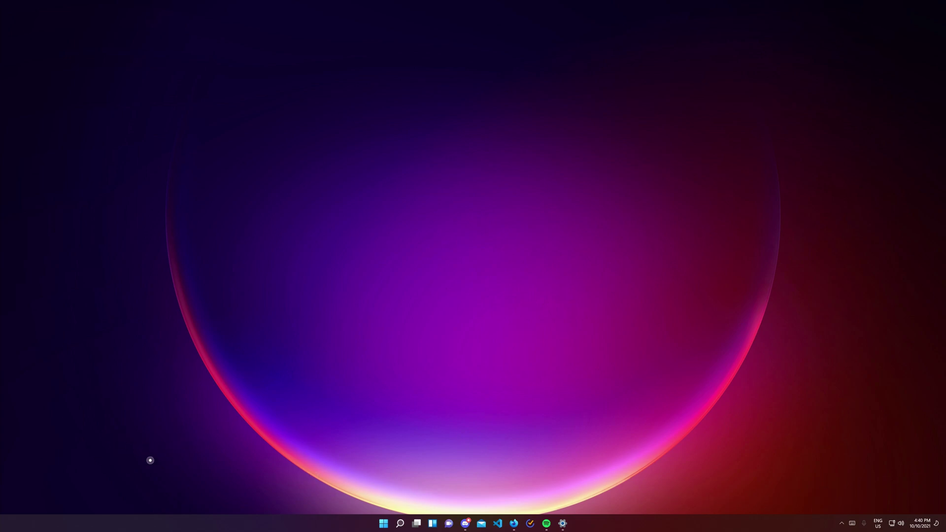
{"action": "key", "text": "super+d"}
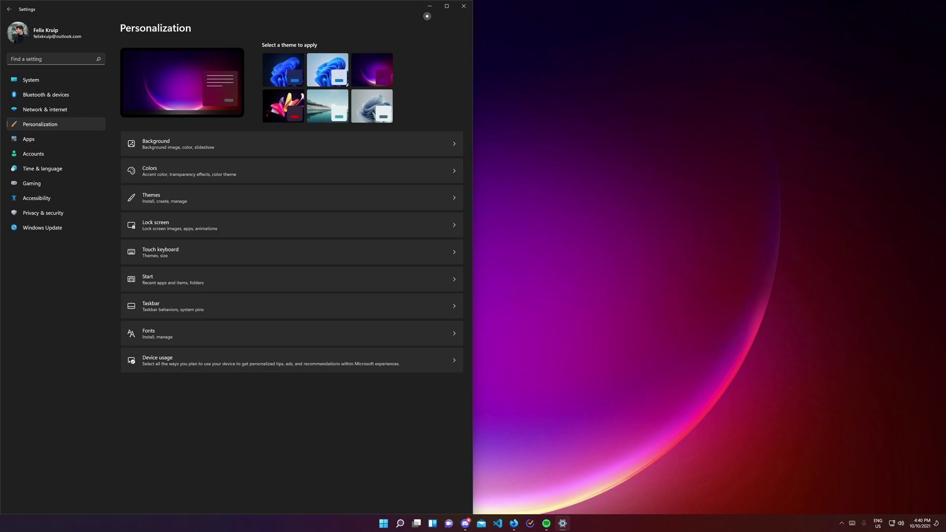
{"action": "left_click", "coordinate": [184, 182]}
Show the light/dark mode choices, then restore Task Manager, Control Panel, Device Manager, Notepad and Paint from the taskbar.
{"action": "left_click", "coordinate": [439, 134]}
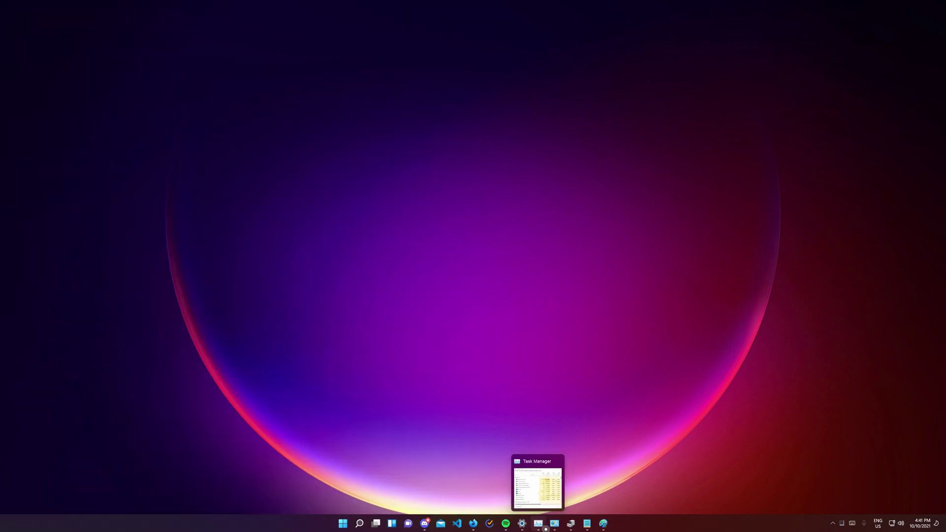
{"action": "left_click", "coordinate": [538, 523]}
{"action": "left_click", "coordinate": [554, 523]}
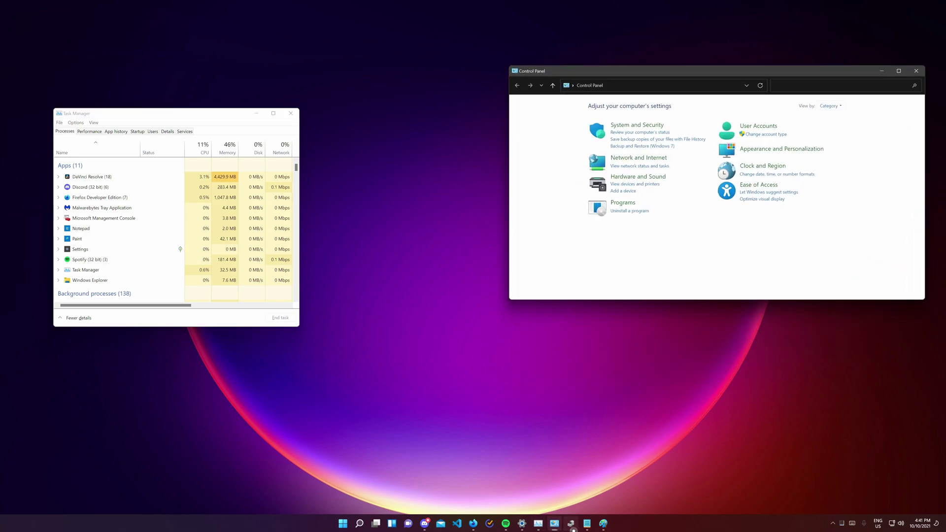
{"action": "left_click", "coordinate": [572, 525]}
{"action": "left_click", "coordinate": [589, 525]}
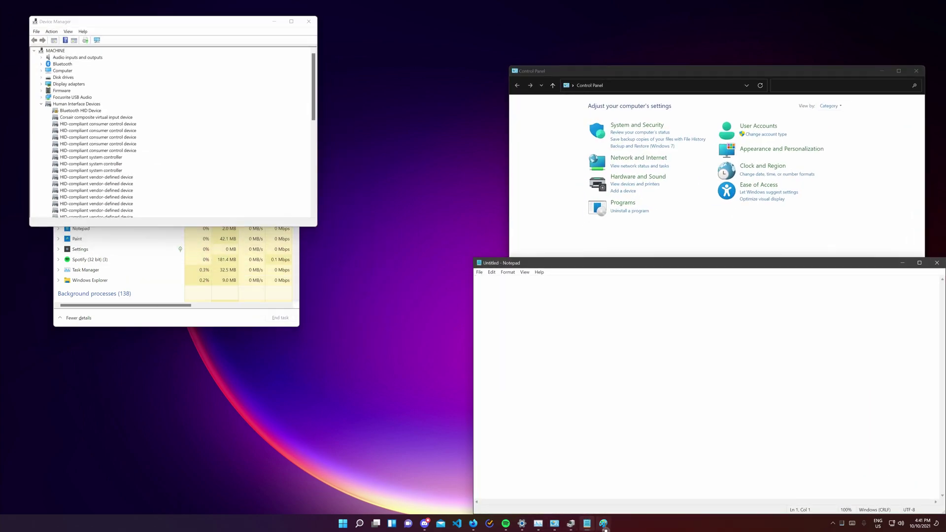
{"action": "left_click", "coordinate": [607, 529]}
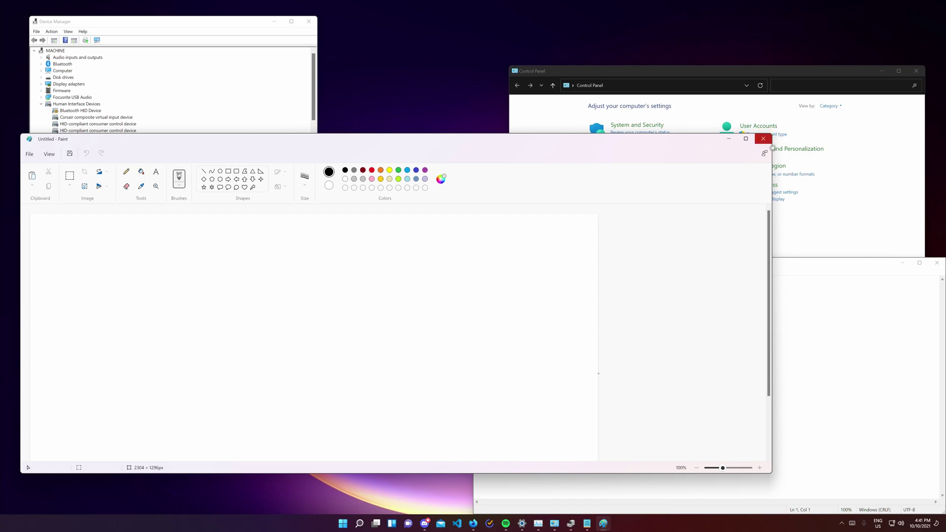
Close the Paint, Notepad, Control Panel, Device Manager and Task Manager windows.
{"action": "left_click", "coordinate": [770, 142]}
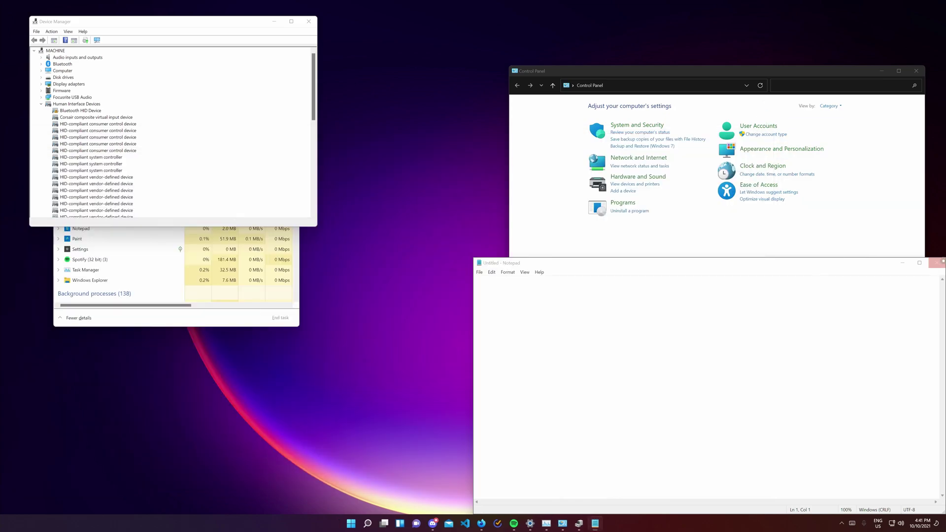
{"action": "left_click", "coordinate": [937, 263]}
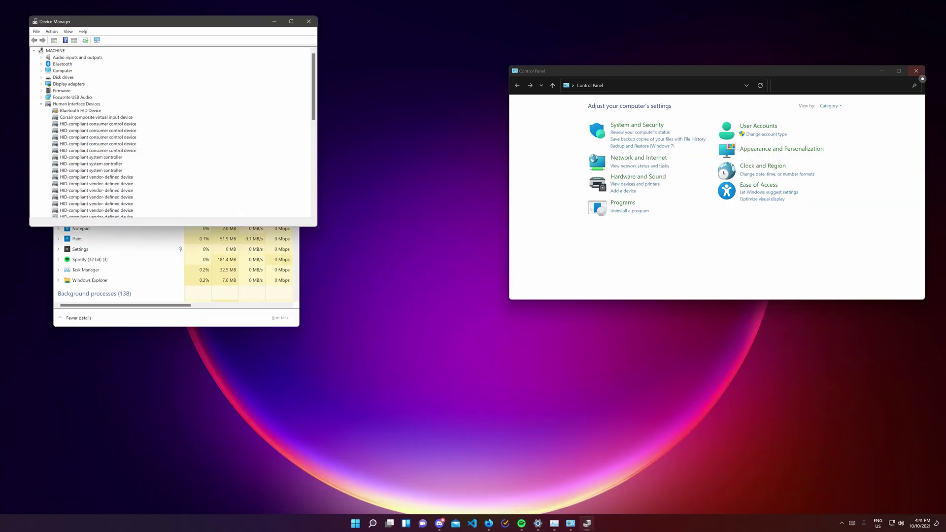
{"action": "left_click", "coordinate": [916, 71]}
{"action": "left_click", "coordinate": [308, 21]}
{"action": "left_click", "coordinate": [292, 114]}
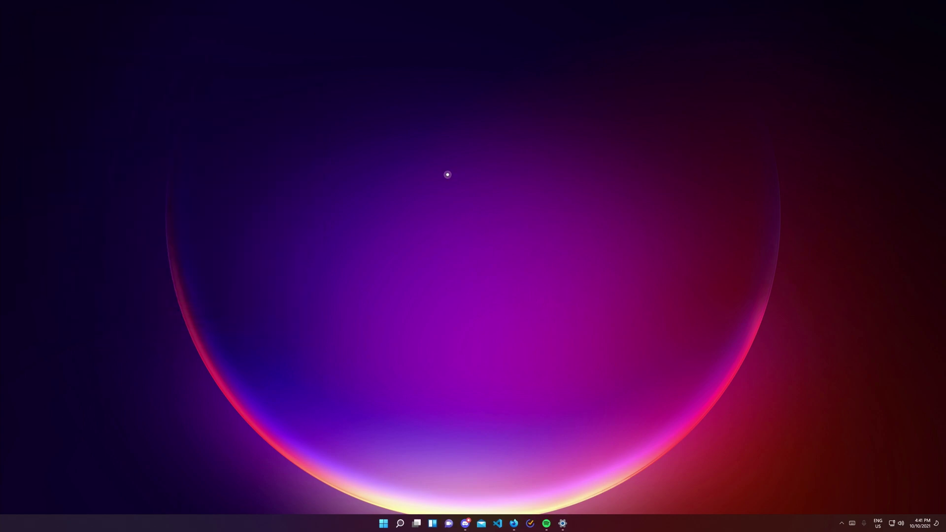
In Colors, set a custom accent colour with Value at zero (pure black), then go back to Personalization.
{"action": "left_click", "coordinate": [567, 525]}
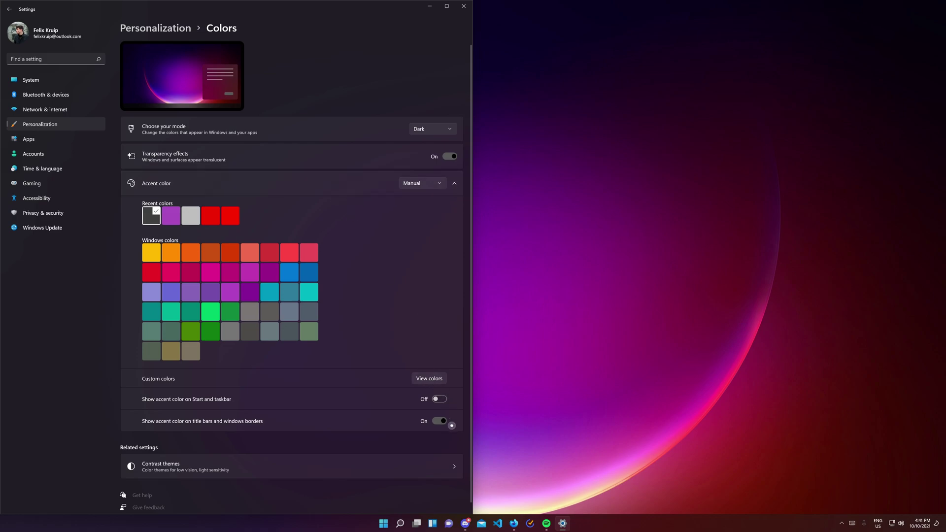
{"action": "left_click", "coordinate": [430, 384]}
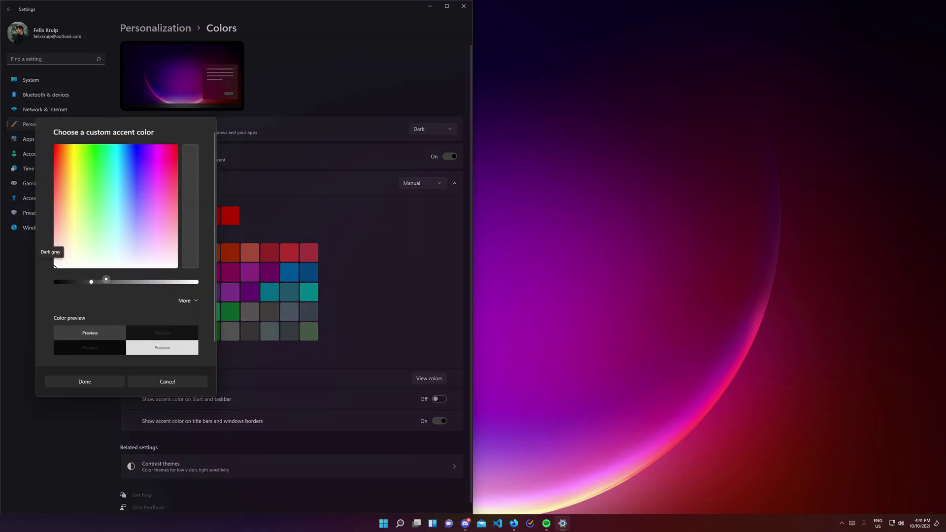
{"action": "left_click_drag", "start_coordinate": [104, 278], "coordinate": [44, 289]}
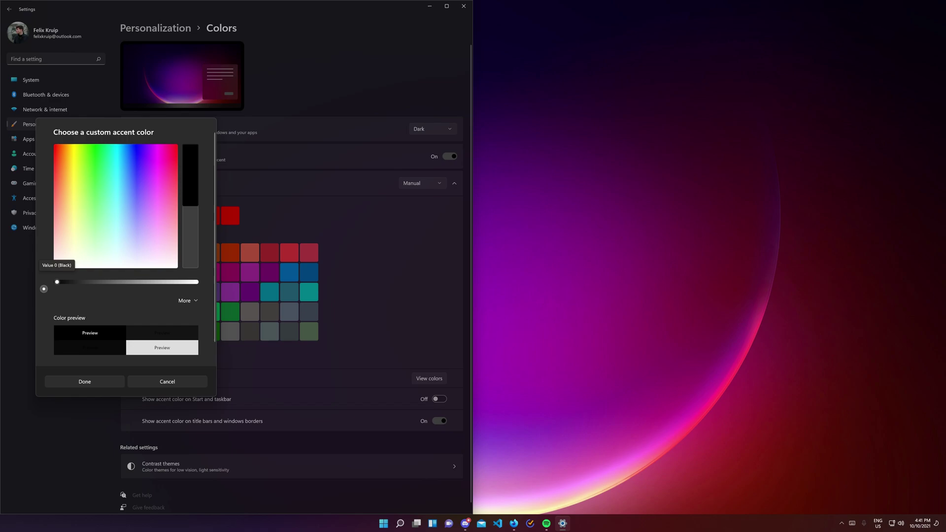
{"action": "left_click", "coordinate": [95, 387]}
{"action": "key", "text": "alt+Left"}
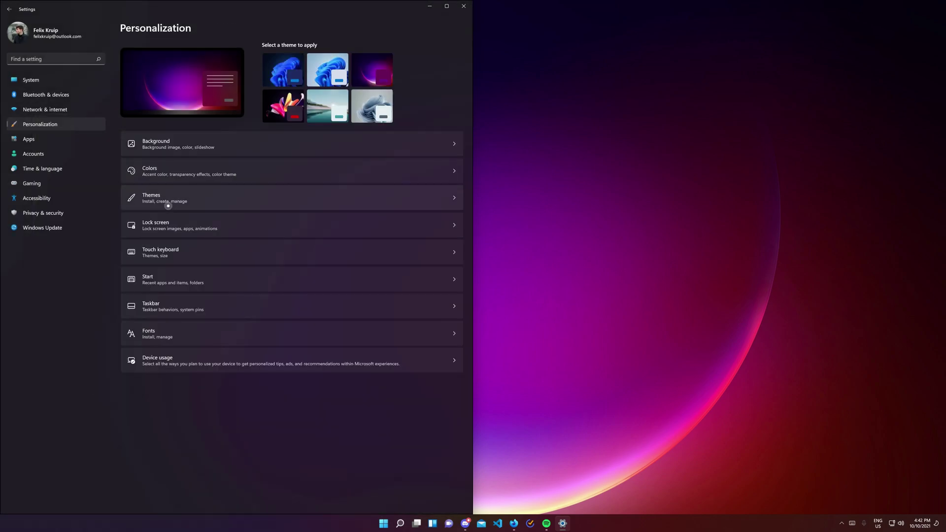
Open Themes, then drag the File Explorer icon leftward to a new taskbar position.
{"action": "left_click", "coordinate": [169, 203]}
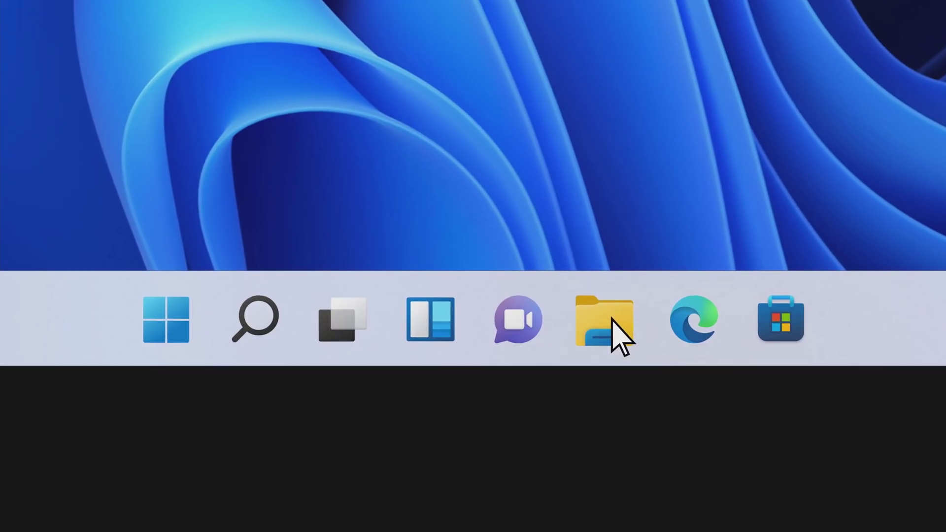
{"action": "left_click_drag", "start_coordinate": [610, 319], "coordinate": [439, 317]}
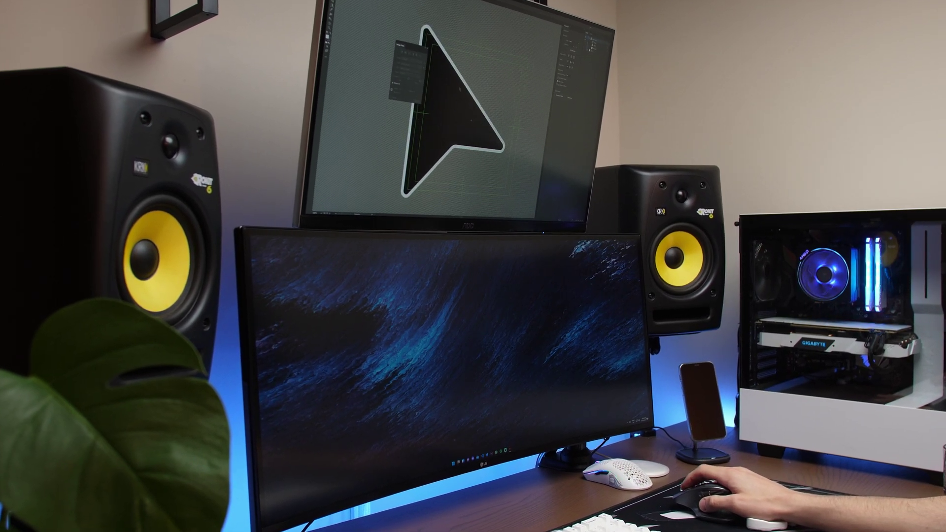
Drag the arrow's inner live-corner widget to round it to R: 6.12 px.
{"action": "left_click_drag", "start_coordinate": [427, 322], "coordinate": [430, 327]}
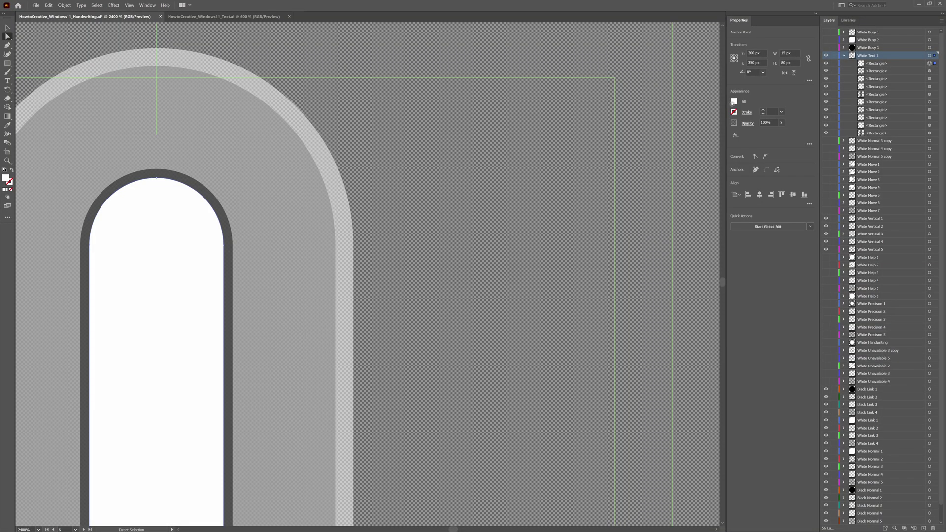
Open the Swatches for the shape's fill colour from the Properties panel.
{"action": "left_click", "coordinate": [734, 101]}
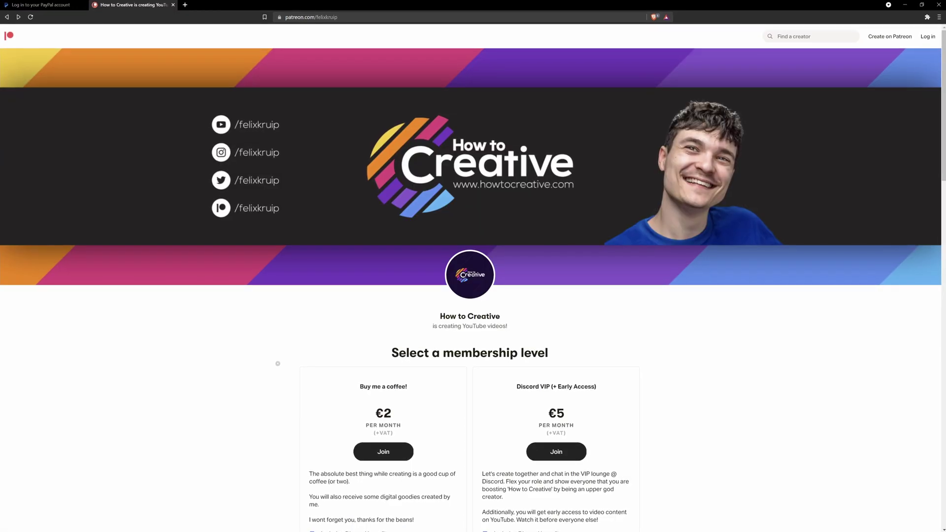
Scroll through the How to Creative Patreon membership tiers.
{"action": "scroll", "coordinate": [239, 364], "scroll_direction": "down", "scroll_amount": 6}
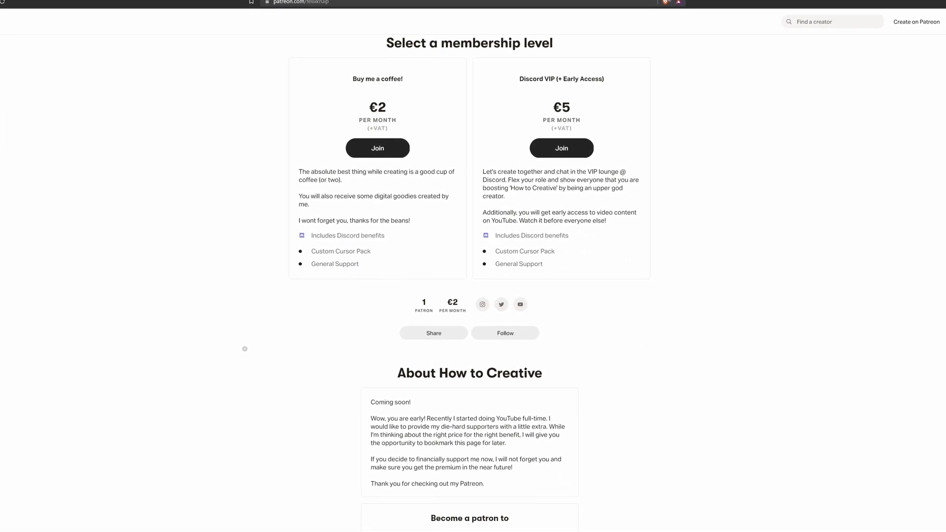
{"action": "scroll", "coordinate": [230, 364], "scroll_direction": "down", "scroll_amount": 7}
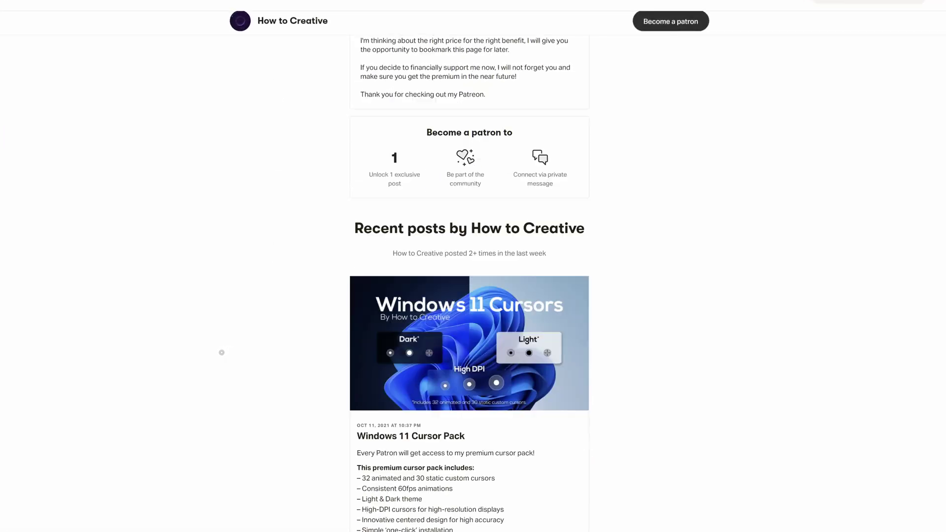
{"action": "scroll", "coordinate": [221, 353], "scroll_direction": "down", "scroll_amount": 7}
{"action": "scroll", "coordinate": [214, 354], "scroll_direction": "up", "scroll_amount": 3}
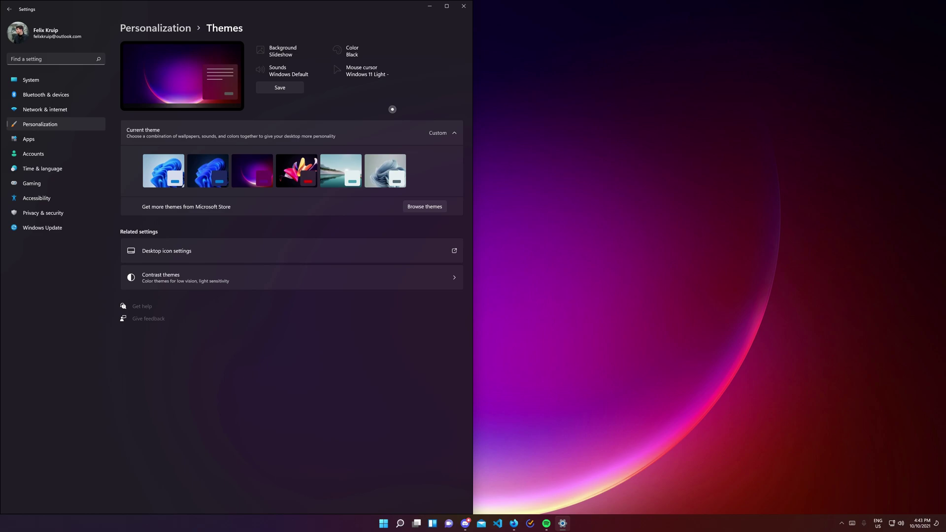
Apply the Windows 11 Dark - How to Creative pointer scheme, then open the Lock screen background options.
{"action": "left_click", "coordinate": [353, 77]}
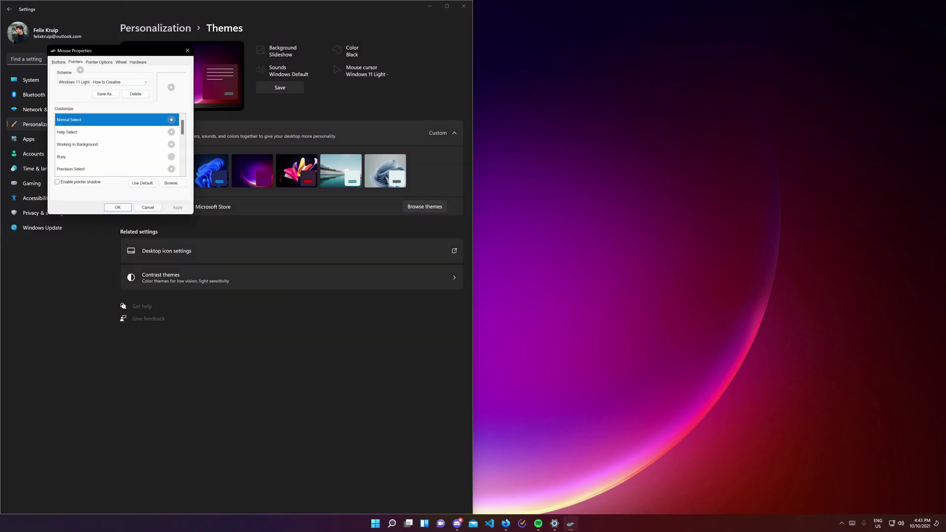
{"action": "left_click", "coordinate": [90, 82]}
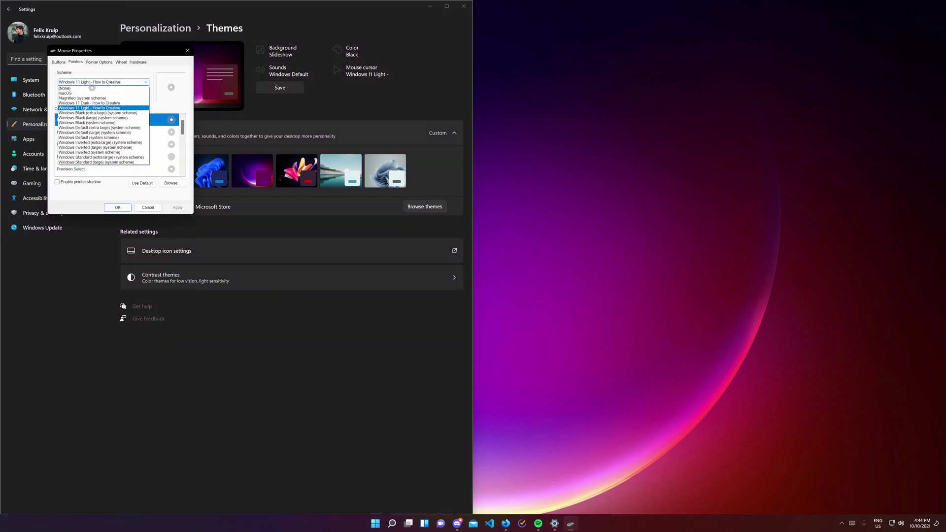
{"action": "left_click", "coordinate": [94, 103]}
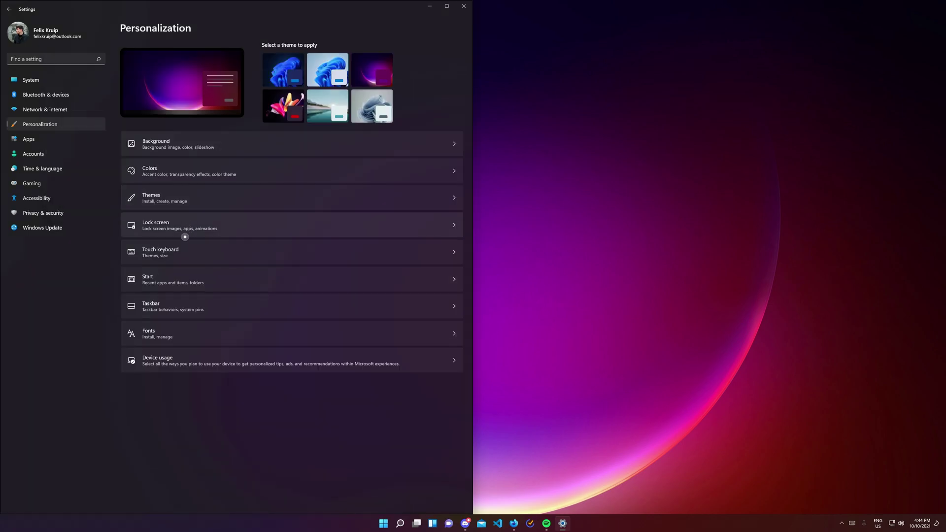
{"action": "left_click", "coordinate": [186, 234]}
{"action": "left_click", "coordinate": [441, 135]}
Keep Windows spotlight as the lock screen background and Mail as the status app.
{"action": "left_click", "coordinate": [435, 134]}
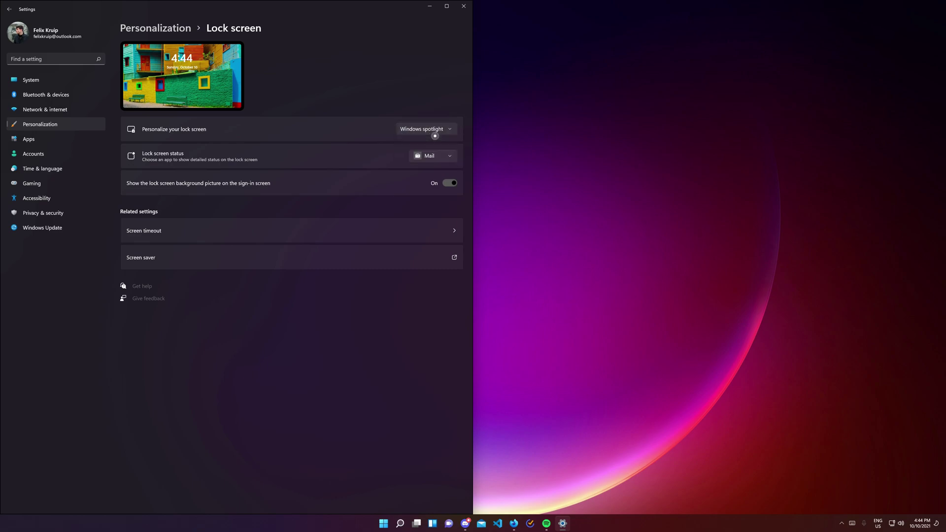
{"action": "left_click", "coordinate": [450, 164]}
{"action": "left_click", "coordinate": [431, 160]}
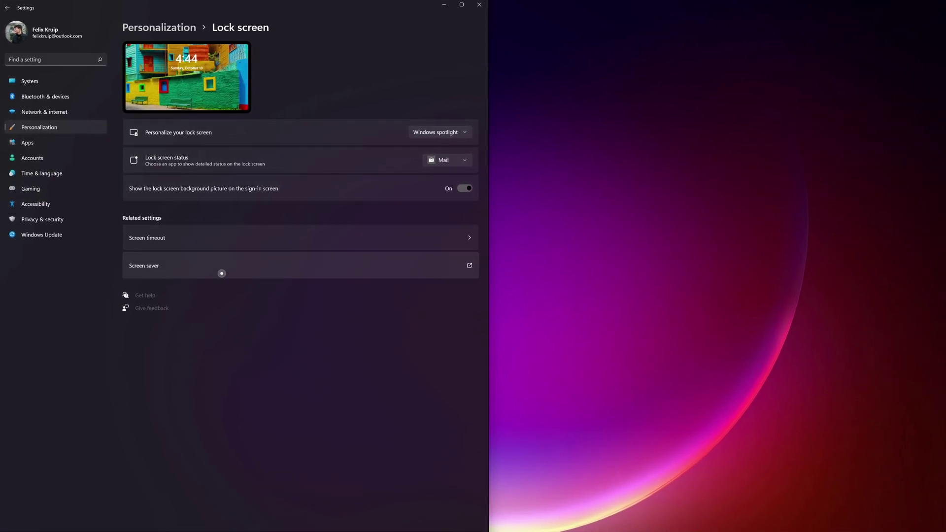
Select 3D Text as the screen saver in Screen Saver Settings.
{"action": "left_click", "coordinate": [269, 268]}
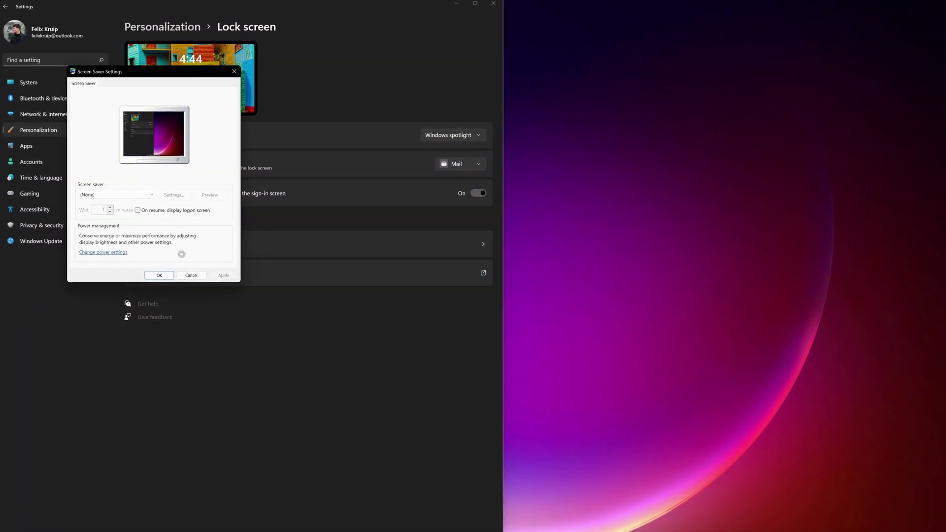
{"action": "left_click", "coordinate": [152, 201]}
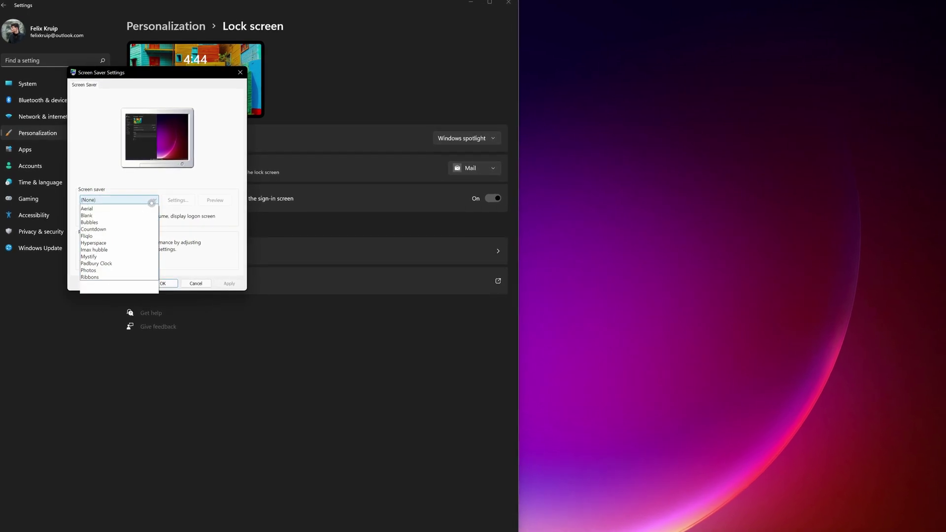
{"action": "left_click", "coordinate": [135, 211]}
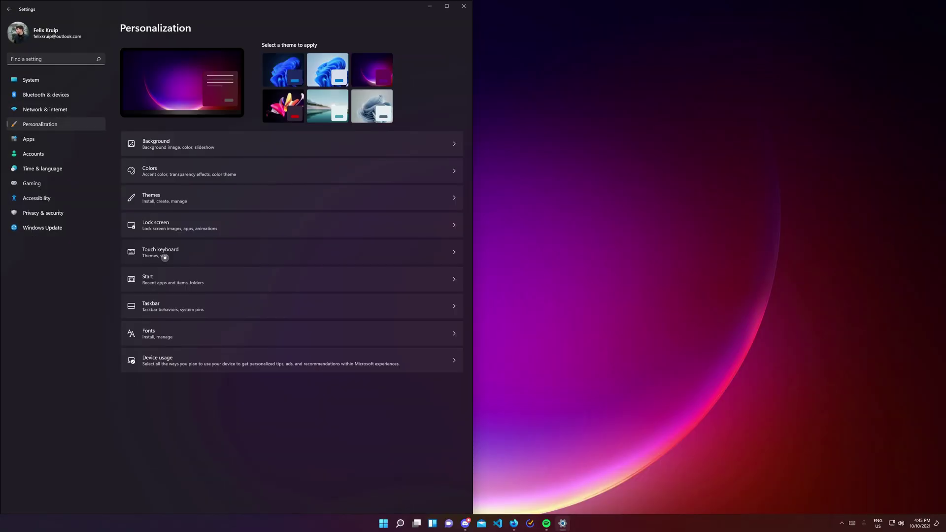
Look over the Touch keyboard and Start settings pages, returning to Personalization each time.
{"action": "left_click", "coordinate": [163, 251]}
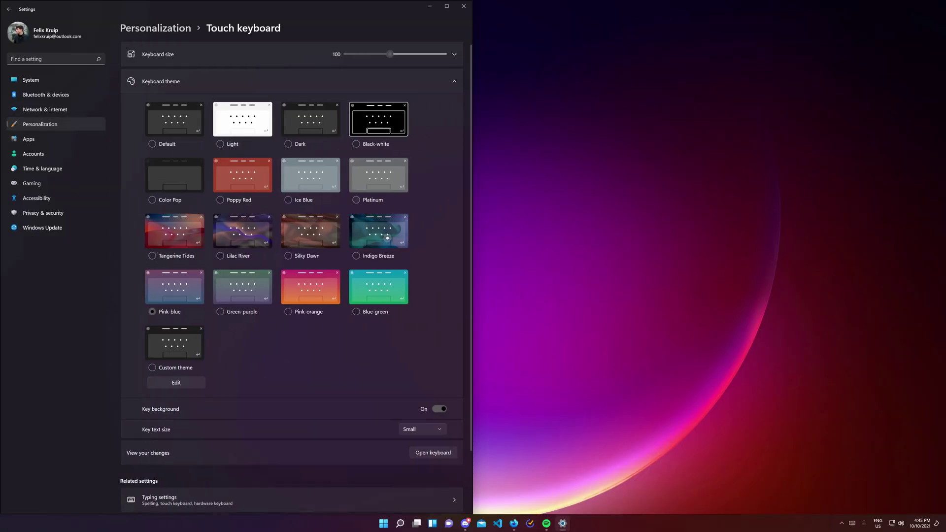
{"action": "scroll", "coordinate": [361, 382], "scroll_direction": "down", "scroll_amount": 2}
{"action": "scroll", "coordinate": [361, 382], "scroll_direction": "up", "scroll_amount": 2}
{"action": "key", "text": "alt+Left"}
{"action": "left_click", "coordinate": [178, 280]}
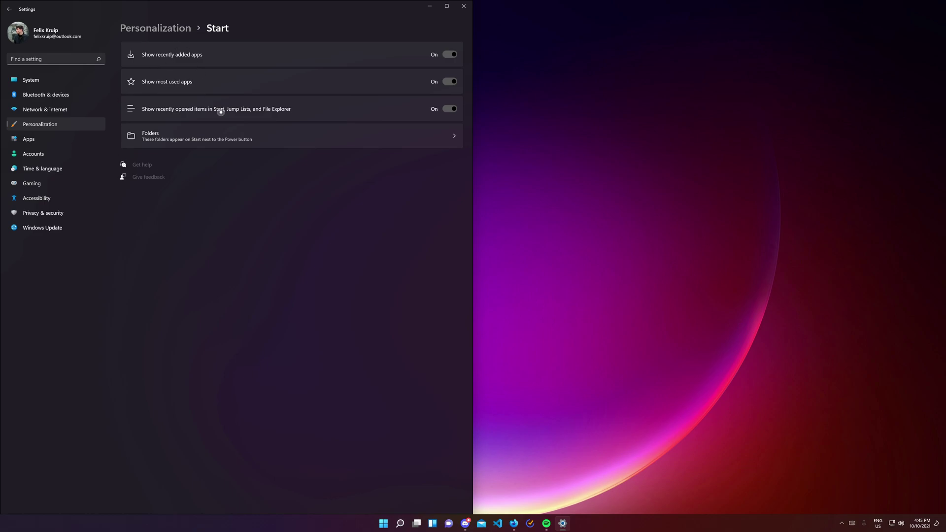
{"action": "key", "text": "alt+Left"}
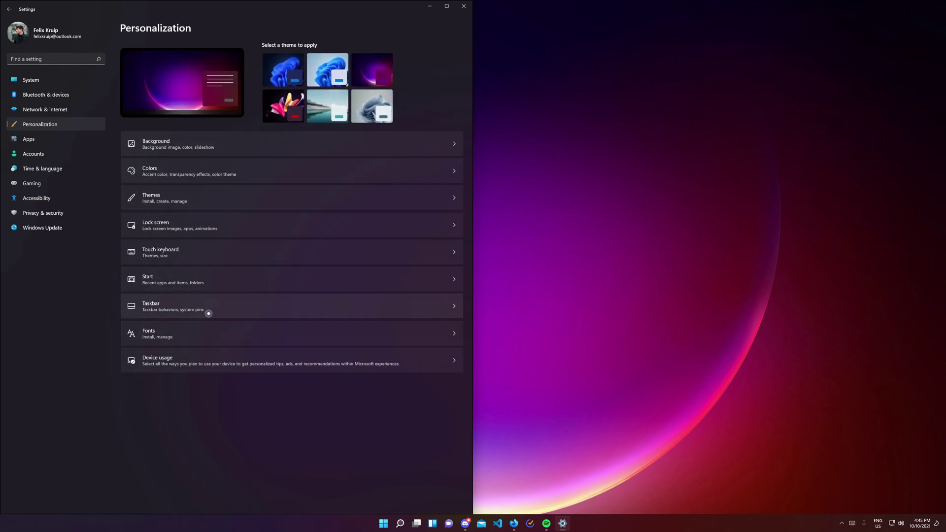
In Taskbar settings, switch Search off and expand Taskbar behaviors.
{"action": "left_click", "coordinate": [190, 309]}
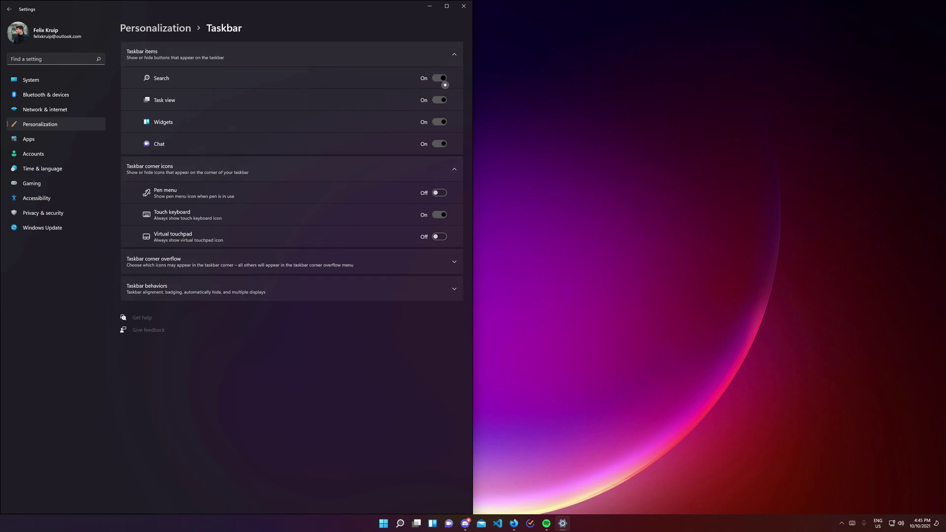
{"action": "left_click", "coordinate": [443, 81]}
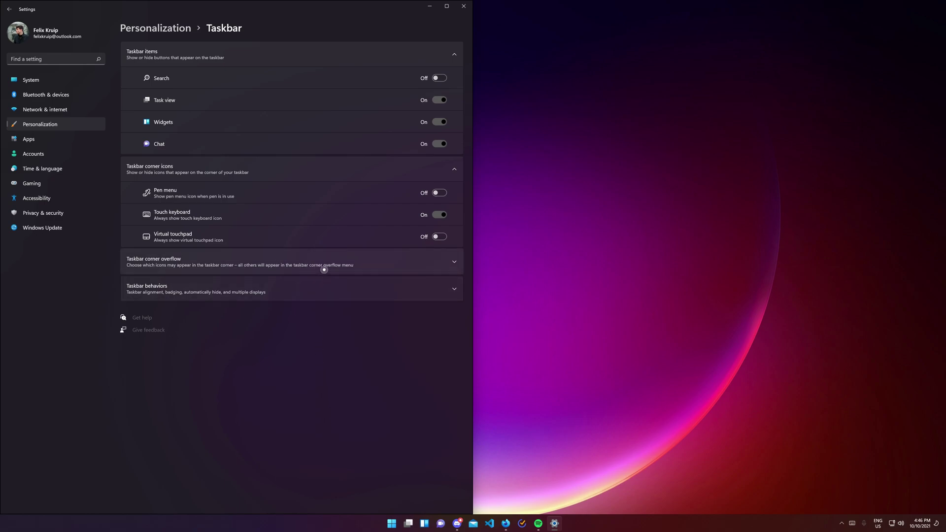
{"action": "left_click", "coordinate": [326, 293]}
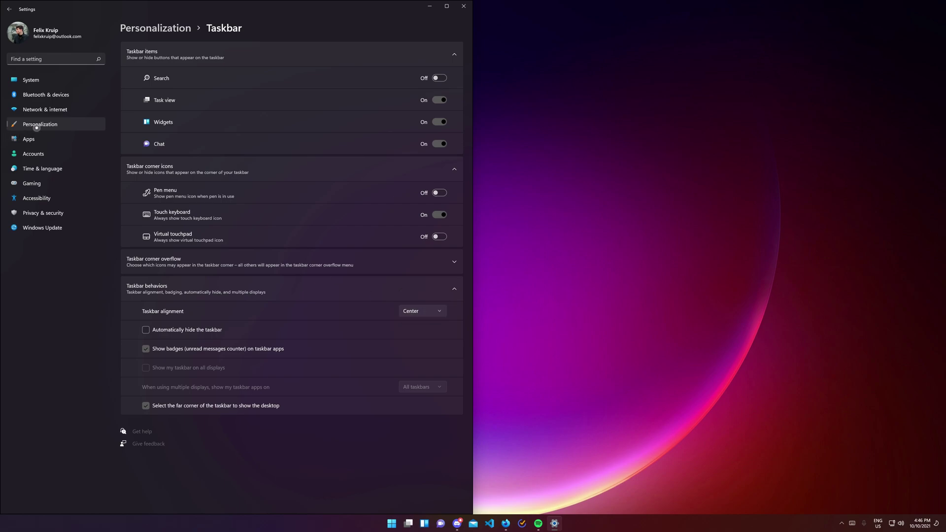
{"action": "left_click", "coordinate": [51, 129]}
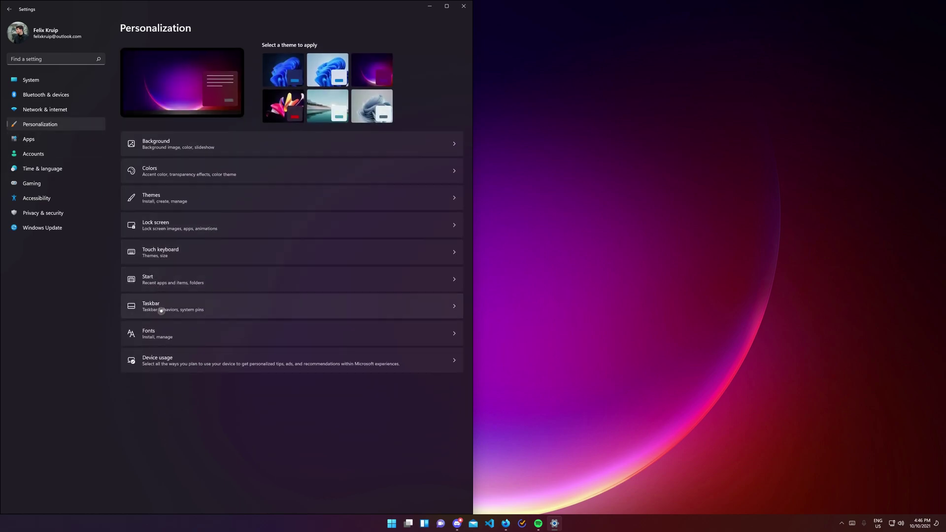
{"action": "left_click", "coordinate": [166, 337]}
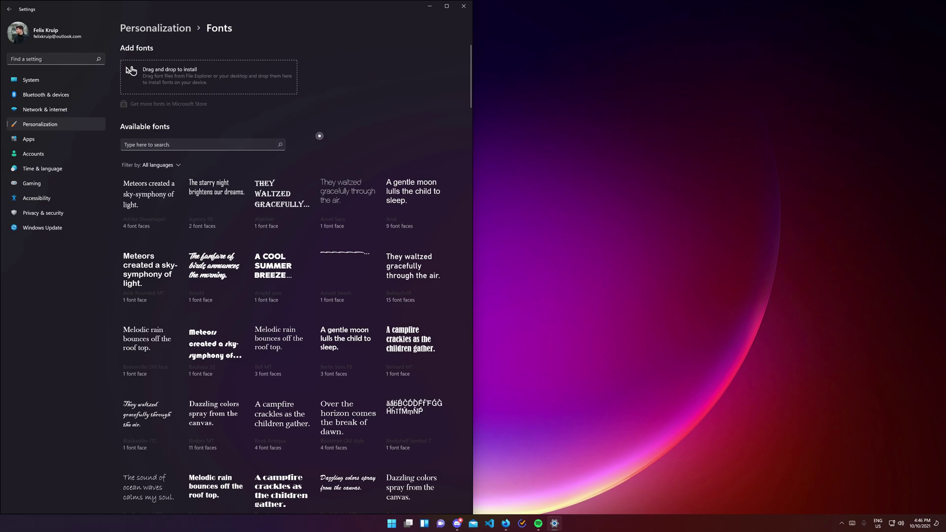
{"action": "left_click", "coordinate": [28, 142]}
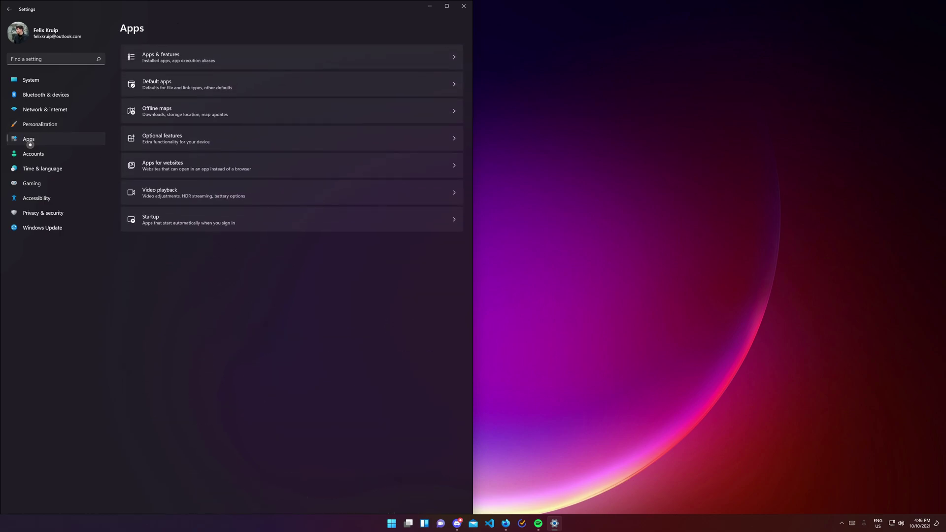
{"action": "left_click", "coordinate": [215, 60]}
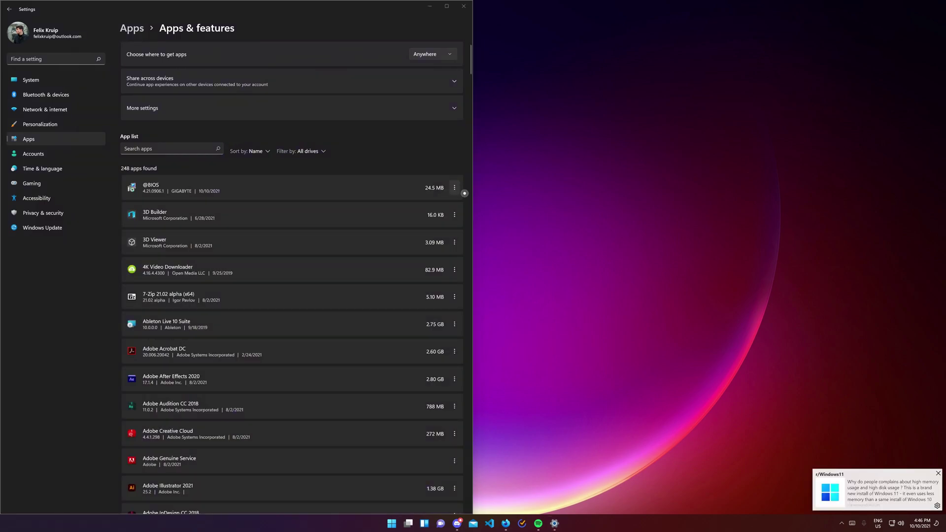
{"action": "left_click", "coordinate": [455, 188]}
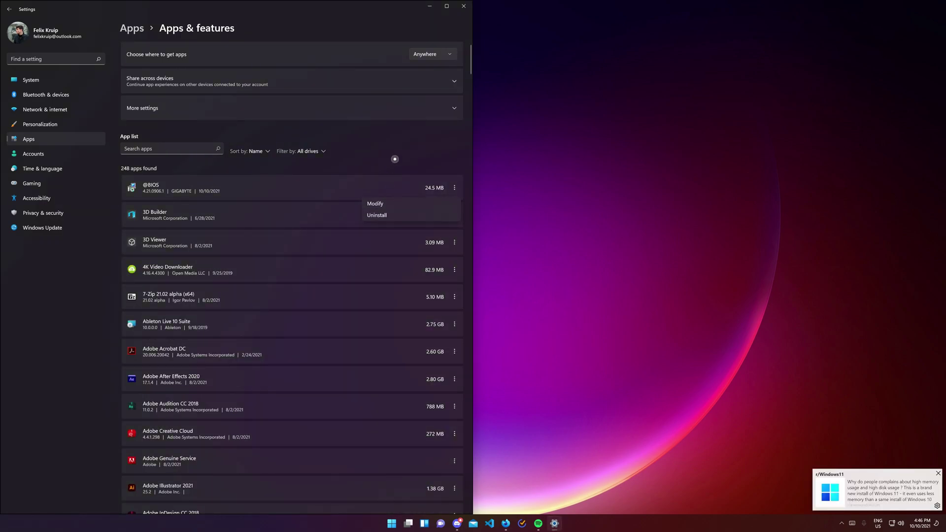
{"action": "key", "text": "Escape"}
{"action": "key", "text": "alt+Left"}
Look up the default app for .rar in Default apps, then return to Apps.
{"action": "left_click", "coordinate": [229, 87]}
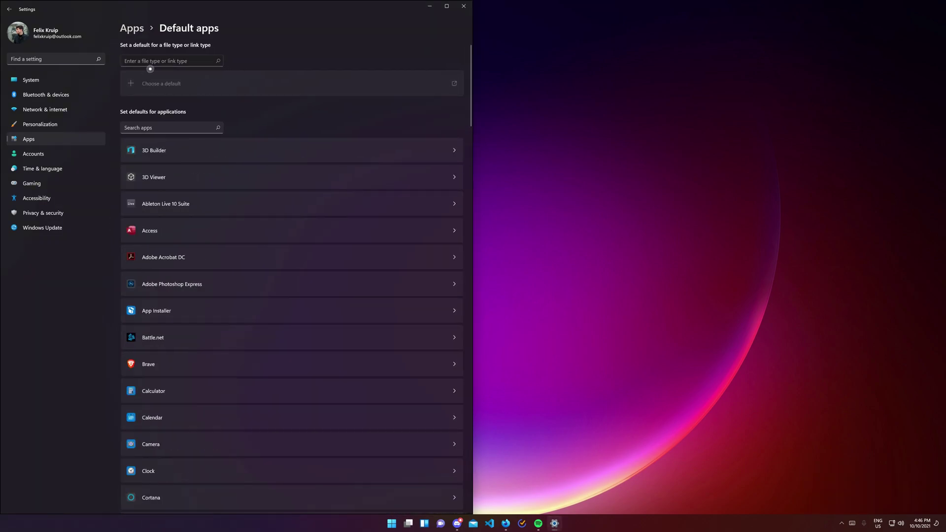
{"action": "type", "text": ".rar"}
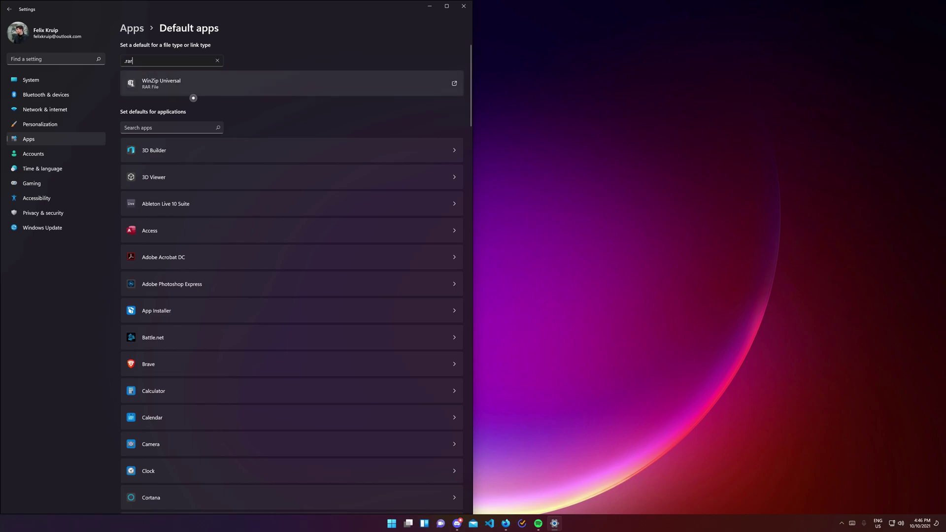
{"action": "key", "text": "alt+Left"}
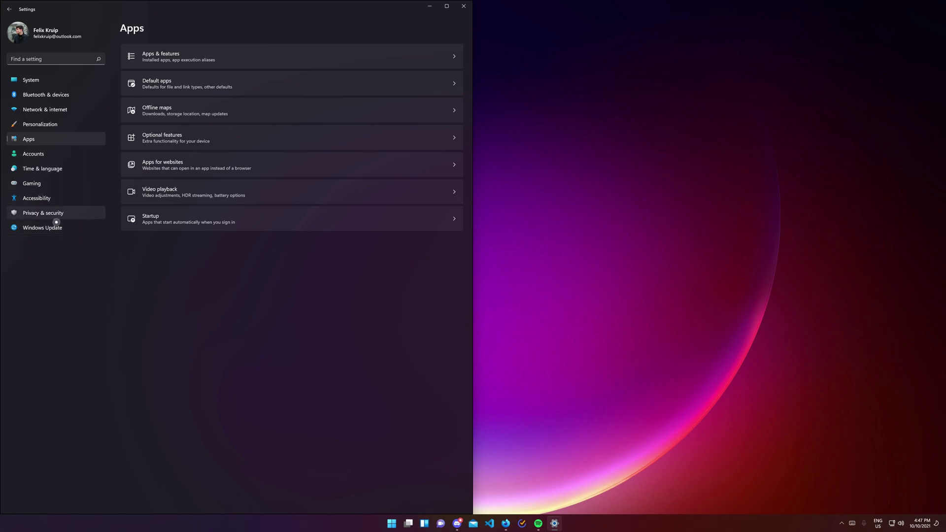
Browse the Accounts, Time & language, Gaming, Accessibility and Privacy & security settings pages.
{"action": "left_click", "coordinate": [51, 153]}
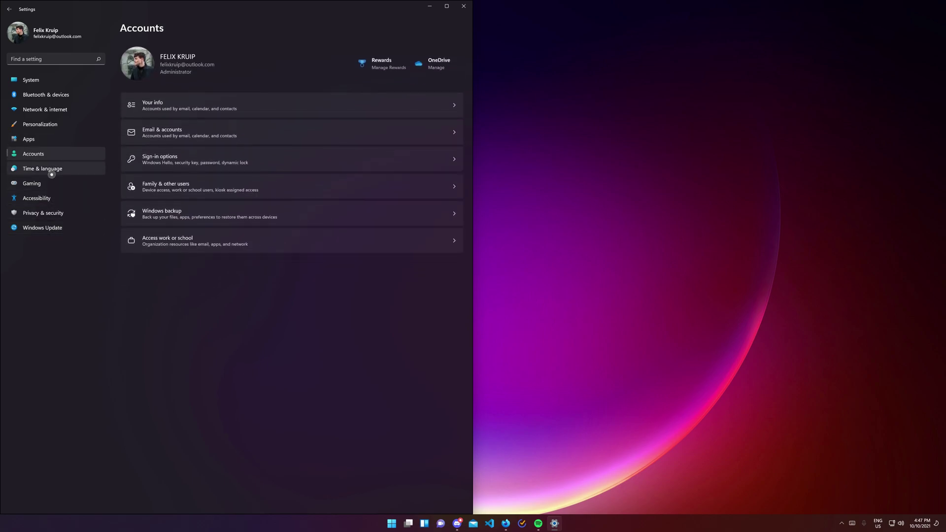
{"action": "left_click", "coordinate": [51, 169]}
{"action": "left_click", "coordinate": [49, 190]}
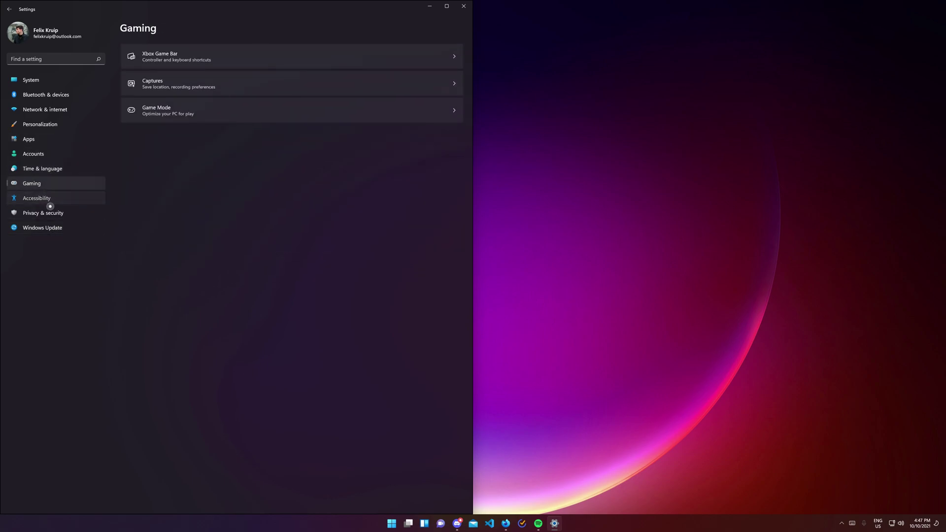
{"action": "left_click", "coordinate": [50, 199]}
{"action": "left_click", "coordinate": [50, 214]}
Run a Windows Update check so it reports up to date.
{"action": "left_click", "coordinate": [49, 228]}
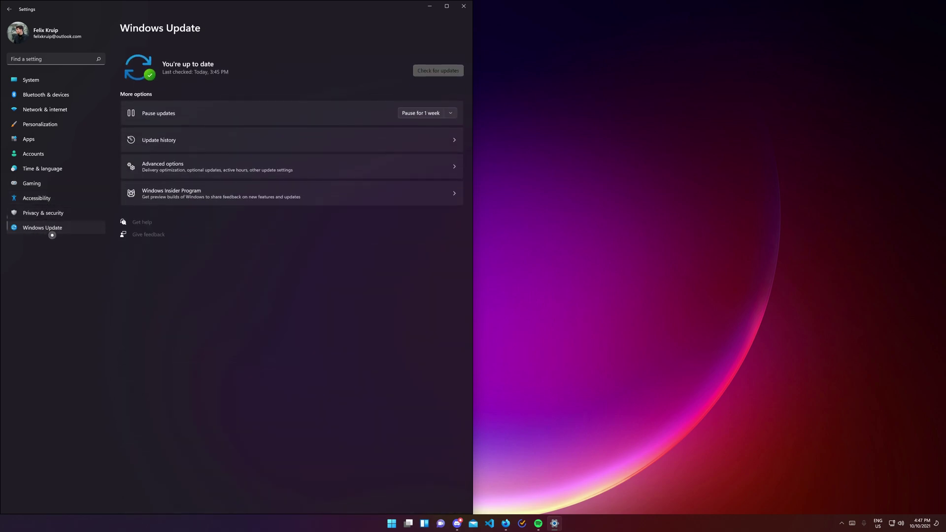
{"action": "left_click", "coordinate": [437, 64]}
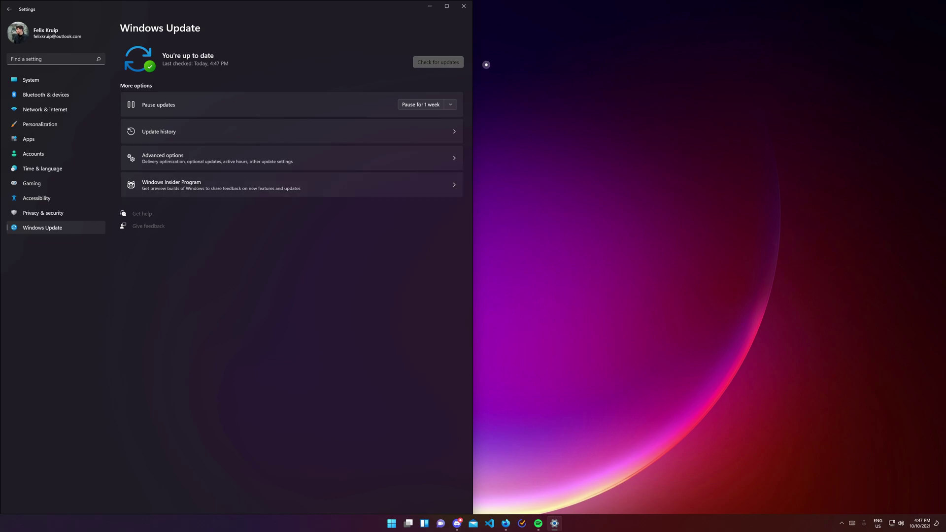
{"action": "mouse_move", "coordinate": [451, 16]}
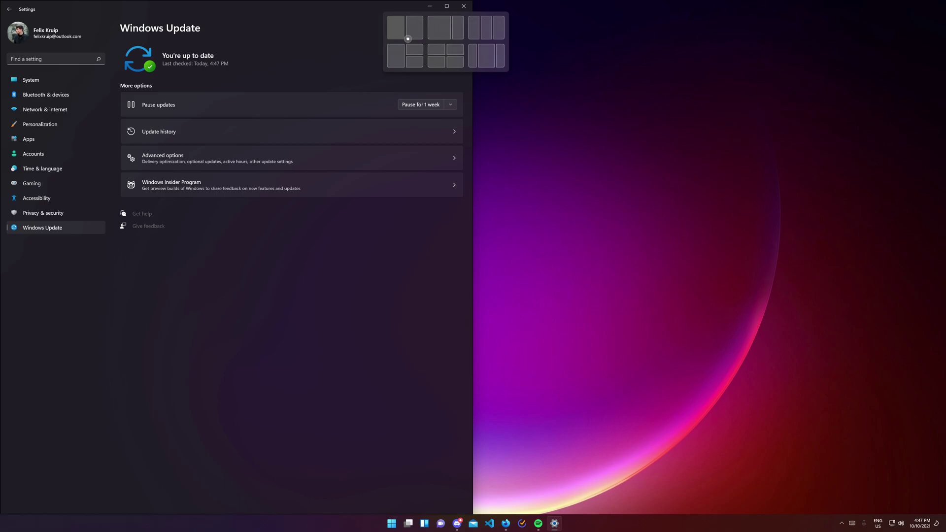
Snap the Settings window into the bottom-left quarter, then reveal the desktop.
{"action": "left_click_drag", "start_coordinate": [345, 10], "coordinate": [3, 300]}
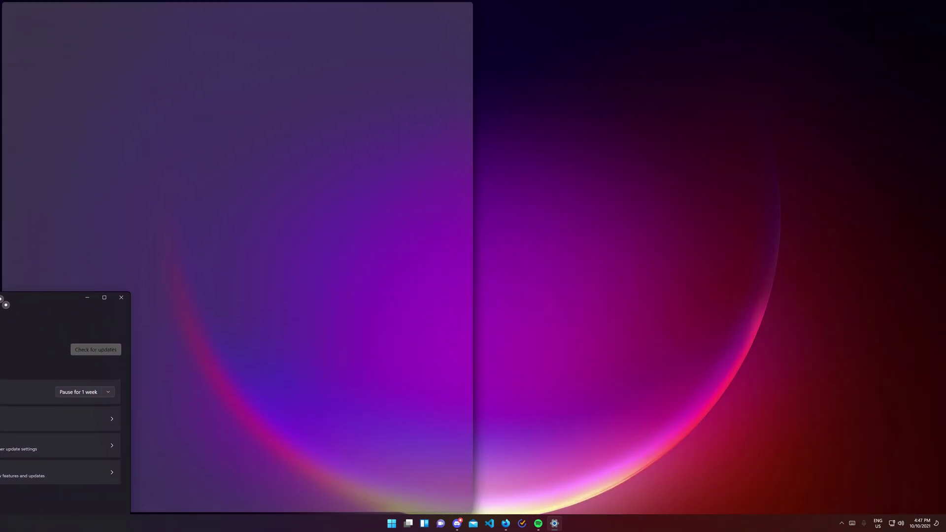
{"action": "left_click_drag", "start_coordinate": [2, 300], "coordinate": [6, 335]}
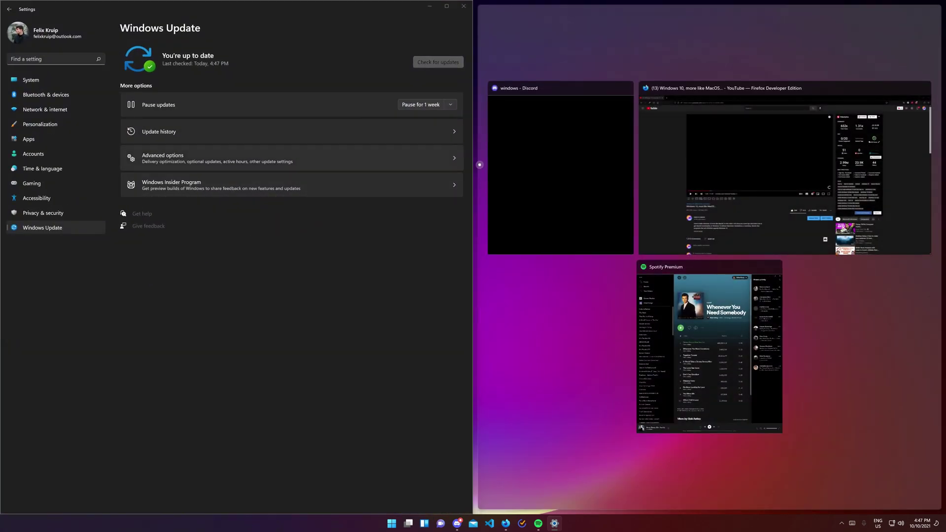
{"action": "key", "text": "super+d"}
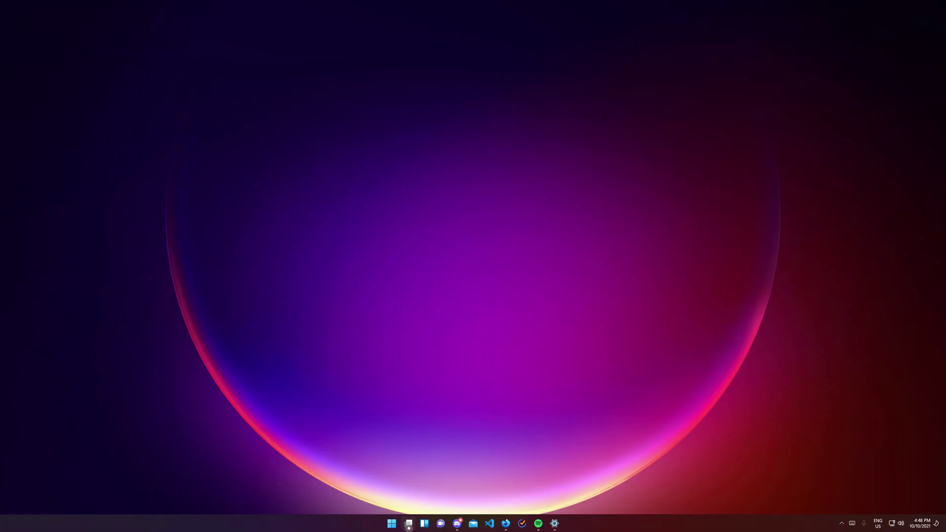
Use Task View to put Firefox, then Spotify, on the right half, then minimize both.
{"action": "left_click", "coordinate": [408, 524]}
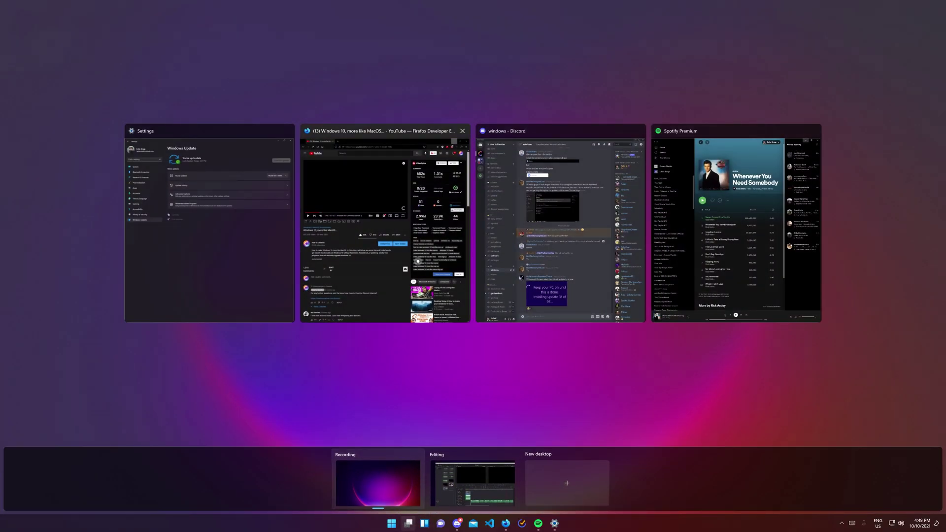
{"action": "left_click", "coordinate": [418, 261]}
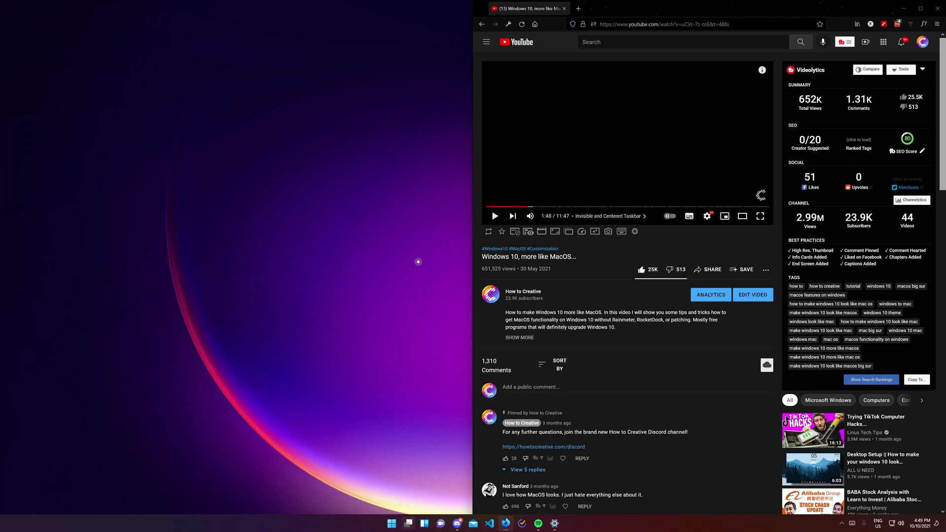
{"action": "left_click", "coordinate": [538, 524]}
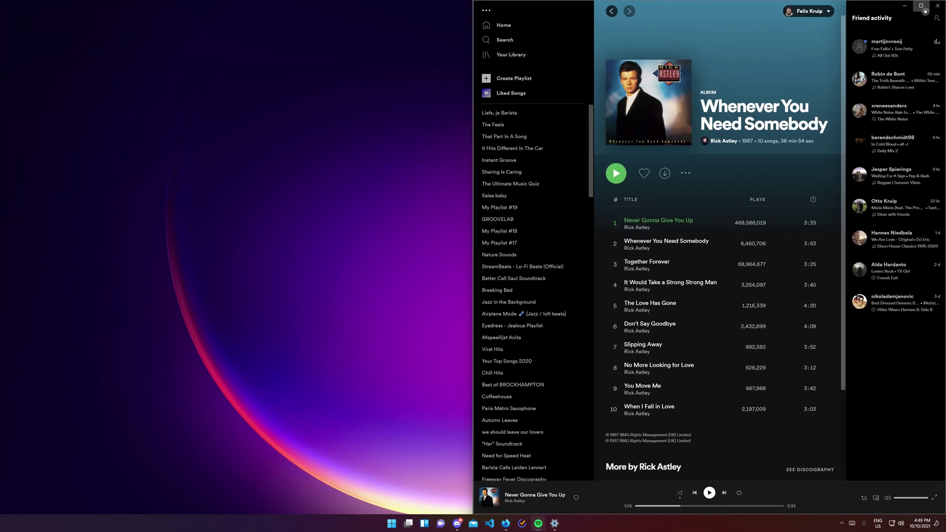
{"action": "left_click", "coordinate": [905, 5]}
{"action": "left_click", "coordinate": [890, 6]}
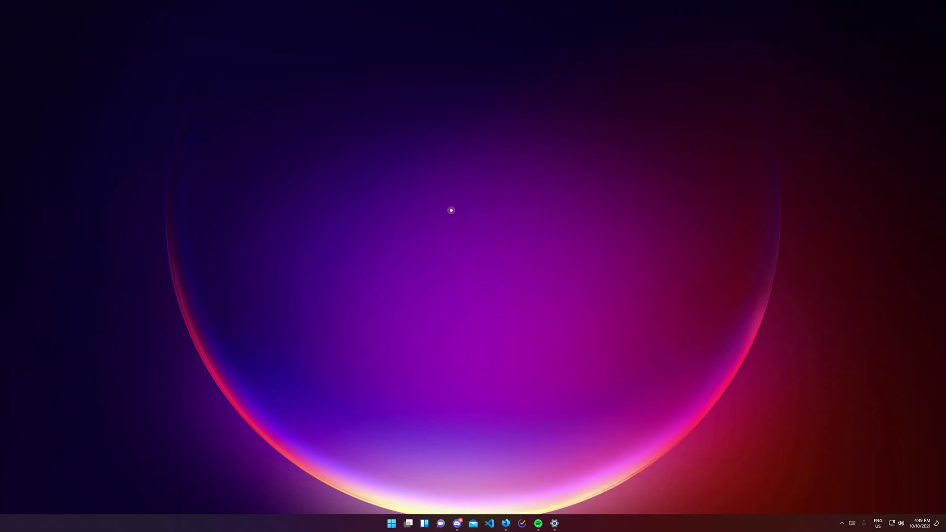
View the new desktop context menu, then open File Explorer with Win+E.
{"action": "right_click", "coordinate": [452, 209]}
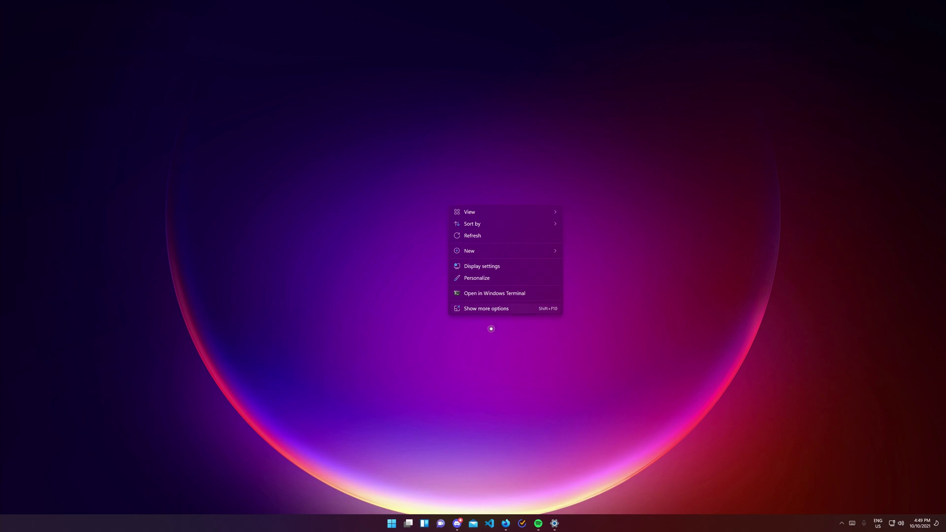
{"action": "key", "text": "super+e"}
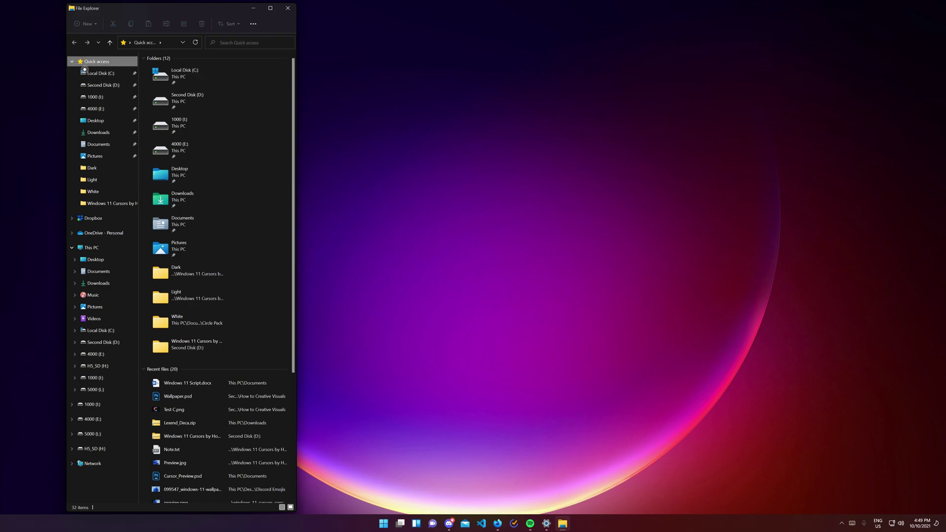
Show This PC maximized and view its folder-area context menu in classic full form.
{"action": "double_click", "coordinate": [90, 62]}
{"action": "double_click", "coordinate": [91, 106]}
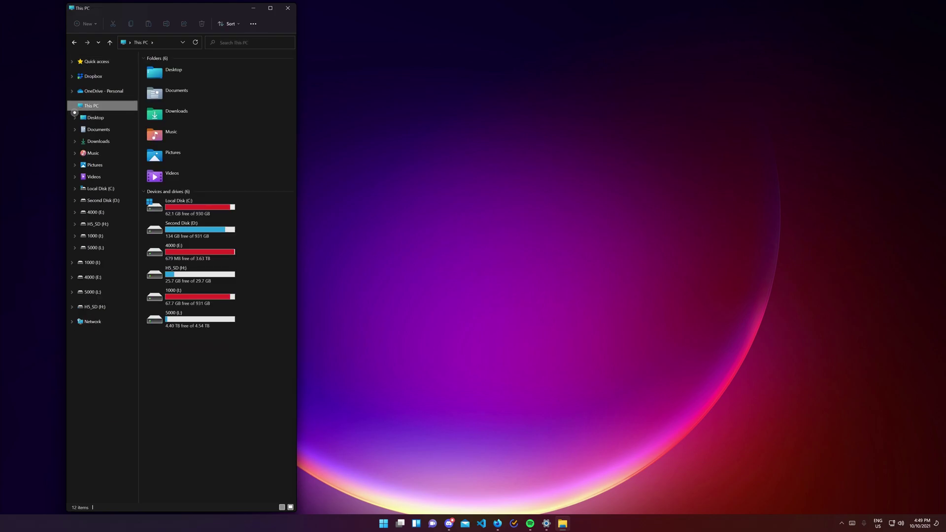
{"action": "double_click", "coordinate": [193, 12]}
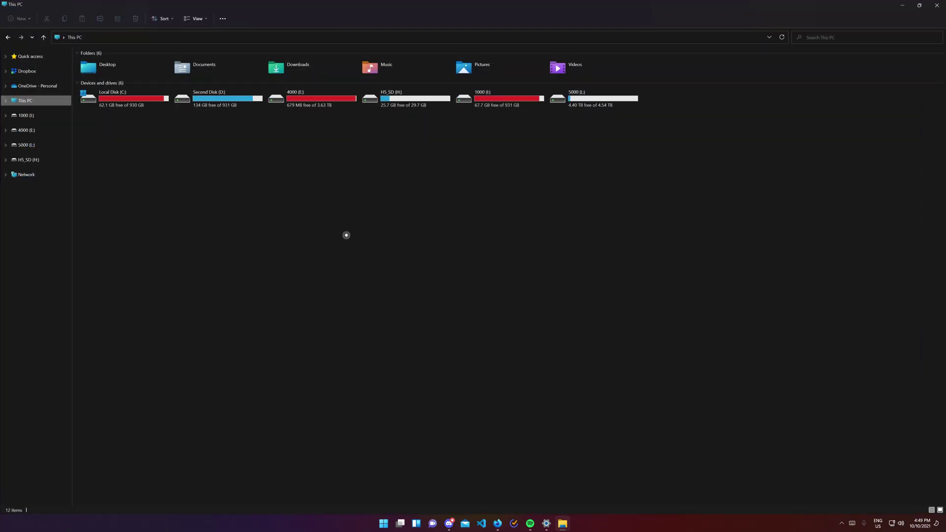
{"action": "right_click", "coordinate": [298, 200]}
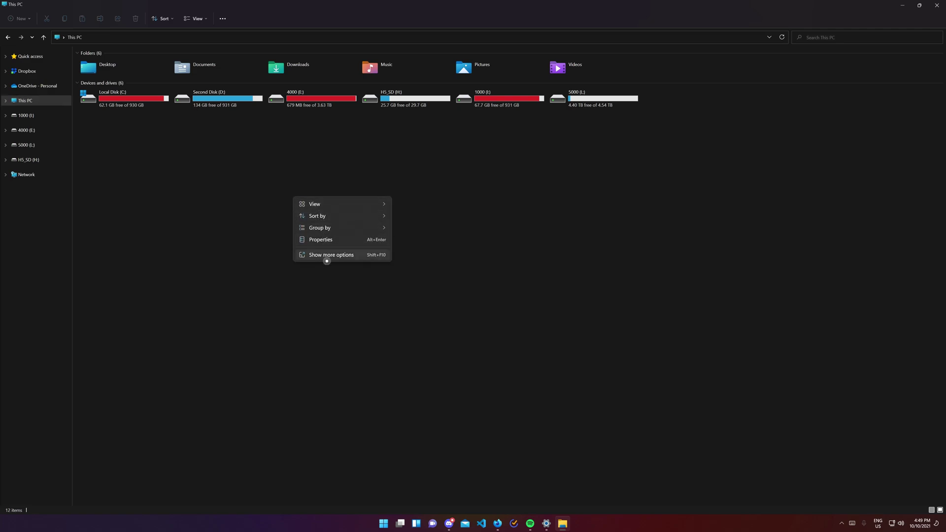
{"action": "left_click", "coordinate": [340, 256]}
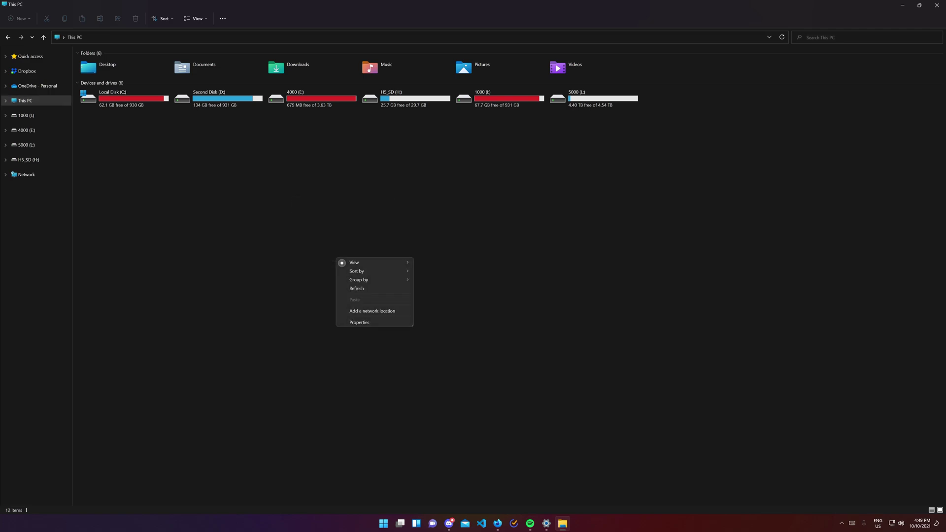
{"action": "left_click", "coordinate": [315, 223]}
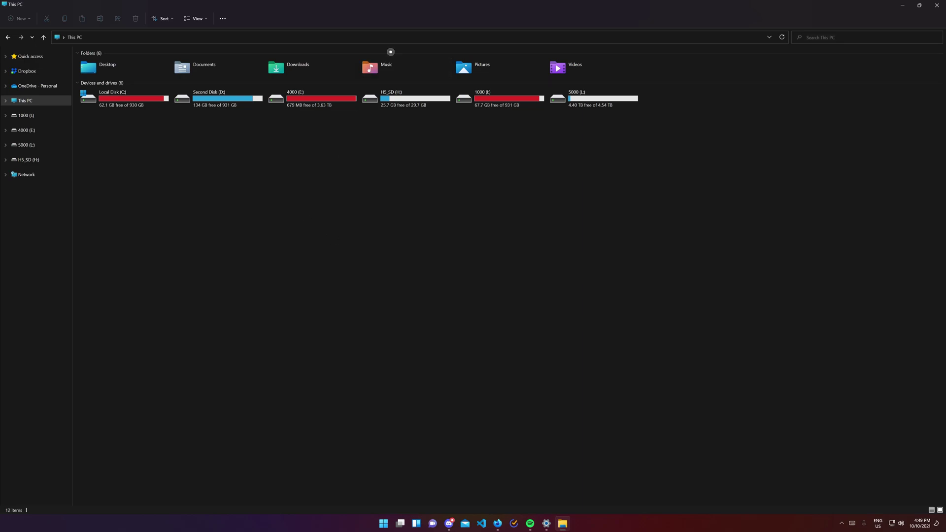
Compare the desktop's full classic context menu with the This PC view's context menu.
{"action": "left_click", "coordinate": [908, 8]}
{"action": "right_click", "coordinate": [404, 224]}
{"action": "left_click", "coordinate": [445, 328]}
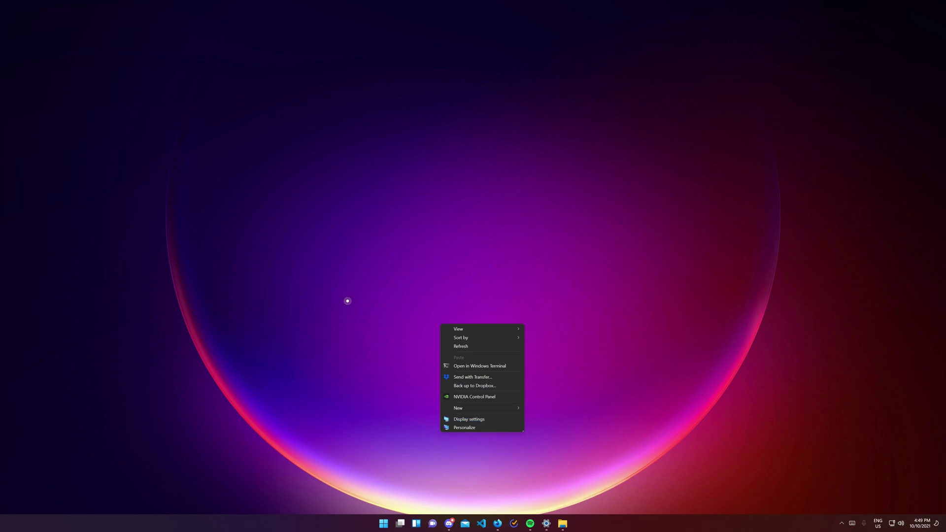
{"action": "left_click", "coordinate": [394, 277]}
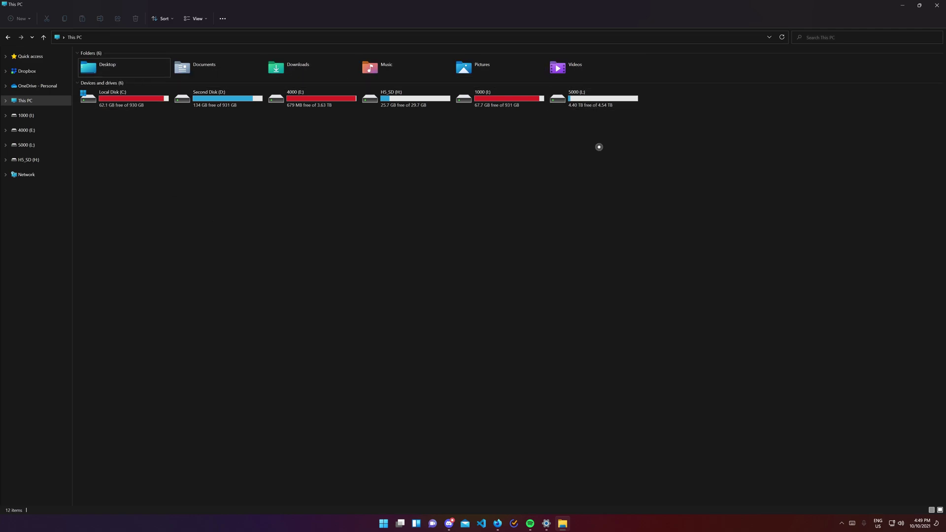
{"action": "right_click", "coordinate": [207, 220]}
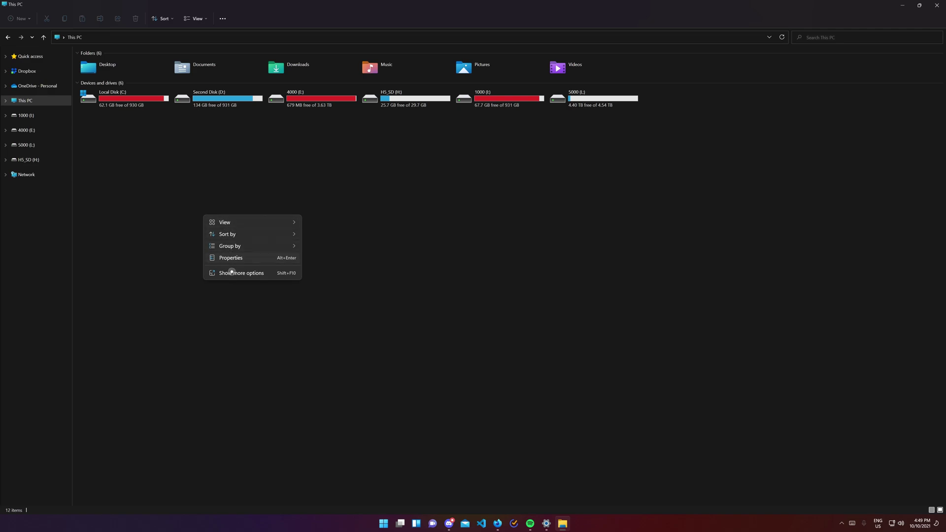
{"action": "left_click", "coordinate": [357, 254]}
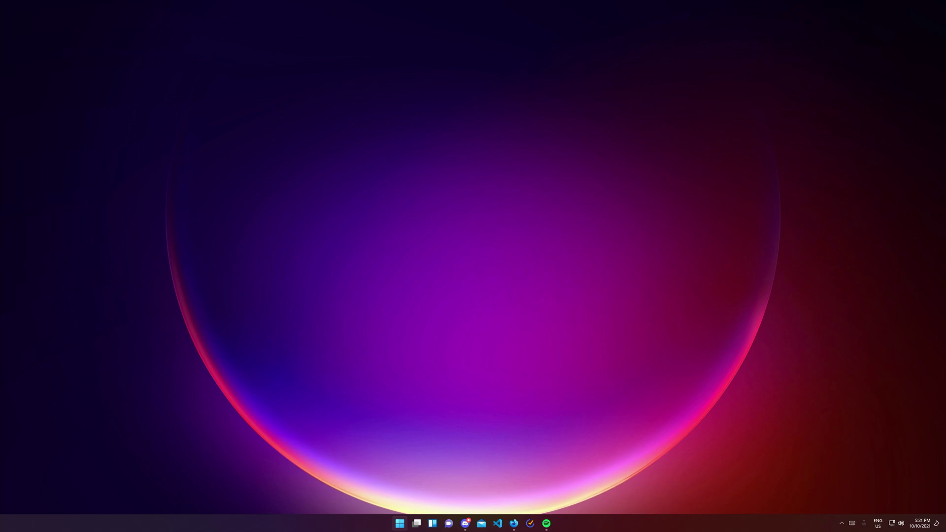
{"action": "key", "text": "super"}
{"action": "left_click", "coordinate": [384, 336]}
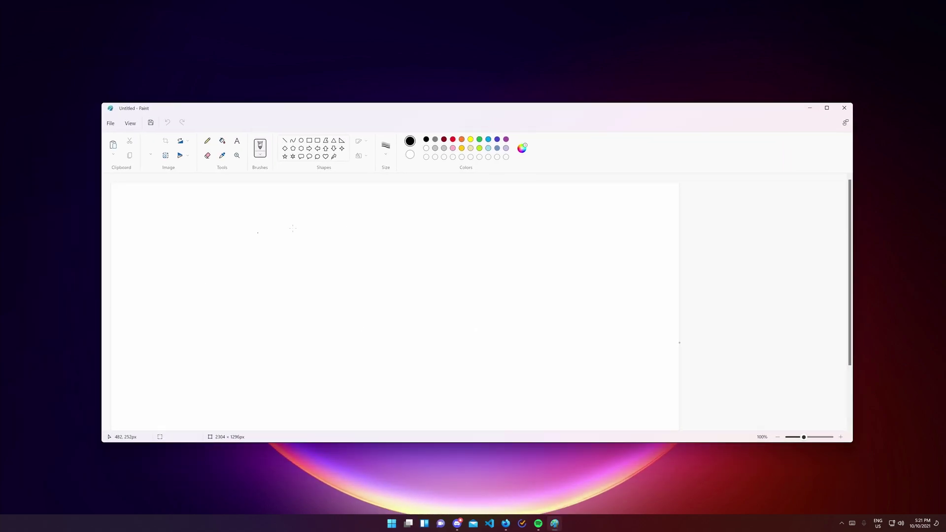
{"action": "left_click", "coordinate": [844, 107]}
{"action": "left_click", "coordinate": [399, 524]}
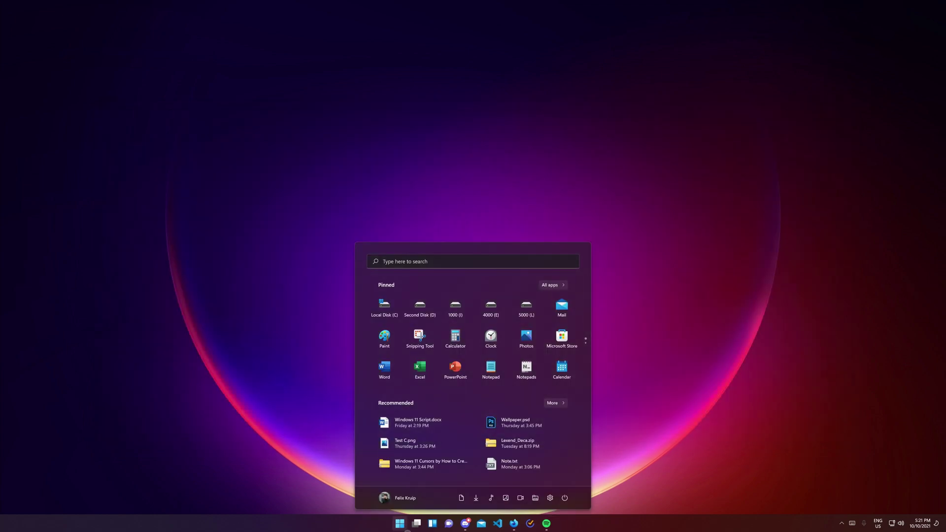
{"action": "left_click", "coordinate": [420, 339]}
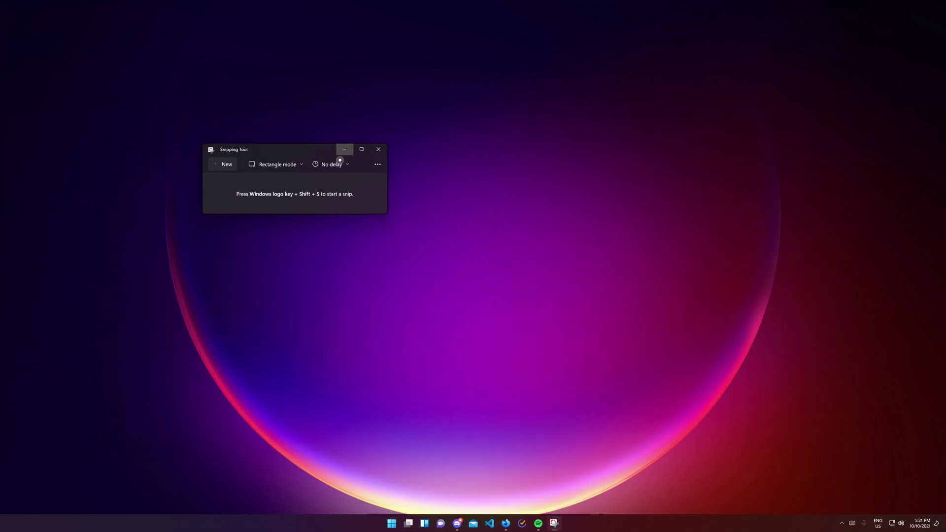
{"action": "left_click", "coordinate": [408, 237]}
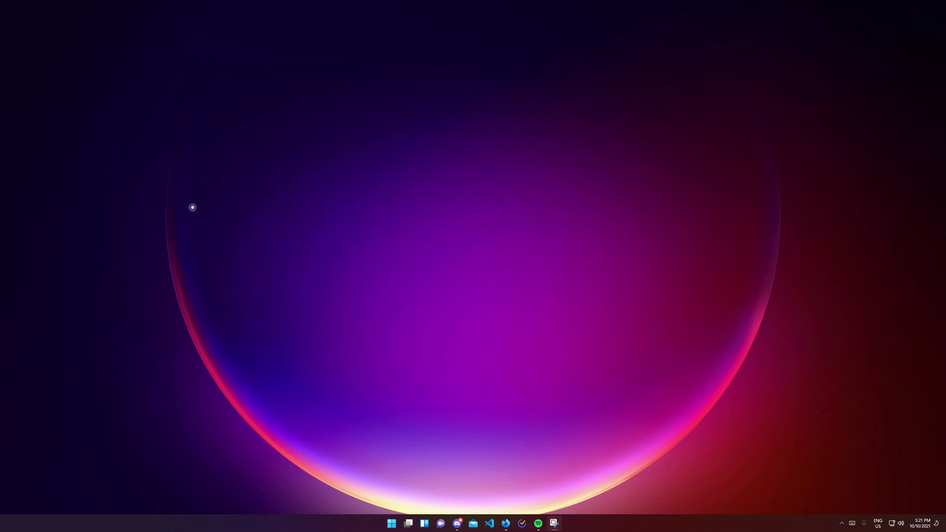
{"action": "left_click_drag", "start_coordinate": [279, 177], "coordinate": [594, 336]}
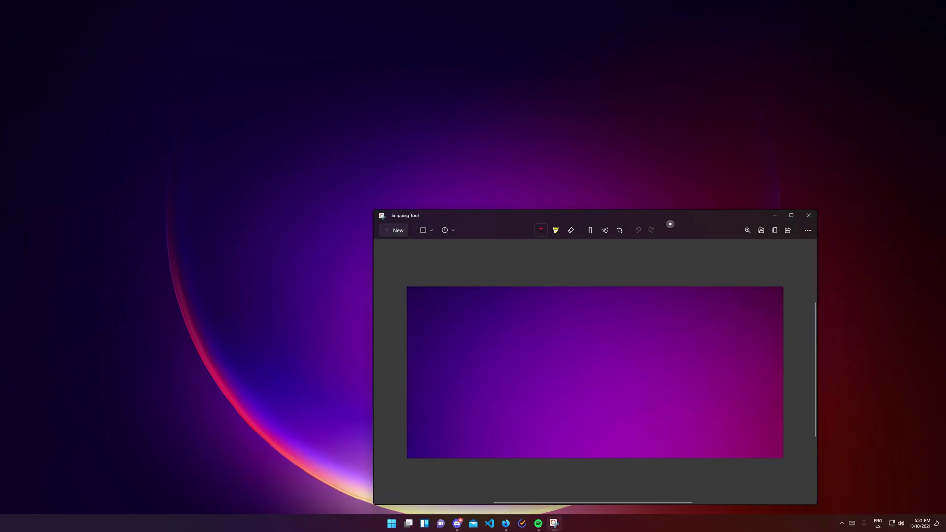
{"action": "left_click", "coordinate": [625, 170]}
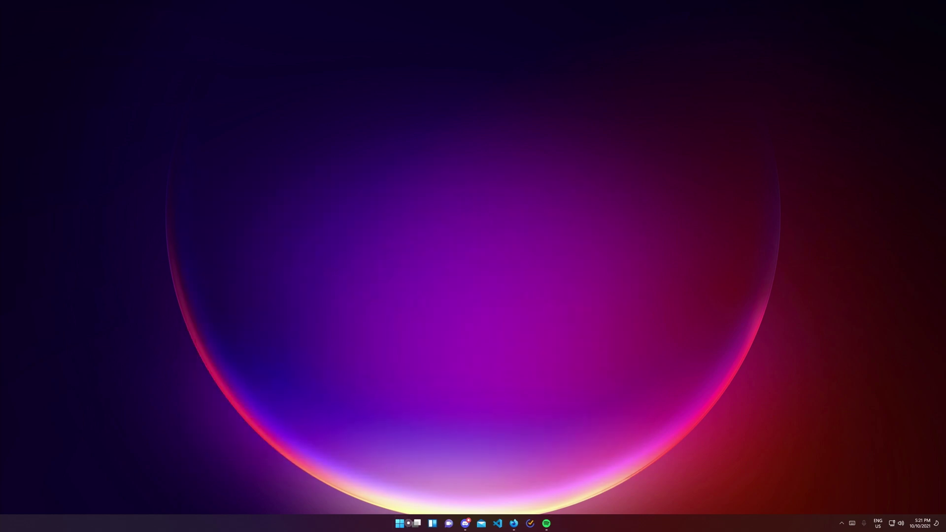
{"action": "key", "text": "super"}
{"action": "left_click", "coordinate": [457, 339]}
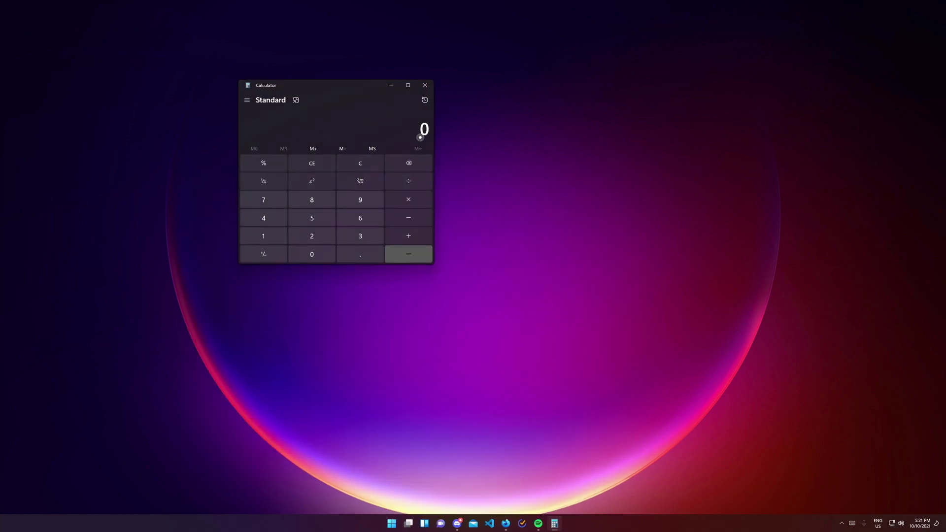
{"action": "left_click_drag", "start_coordinate": [370, 93], "coordinate": [500, 159]}
{"action": "left_click", "coordinate": [378, 166]}
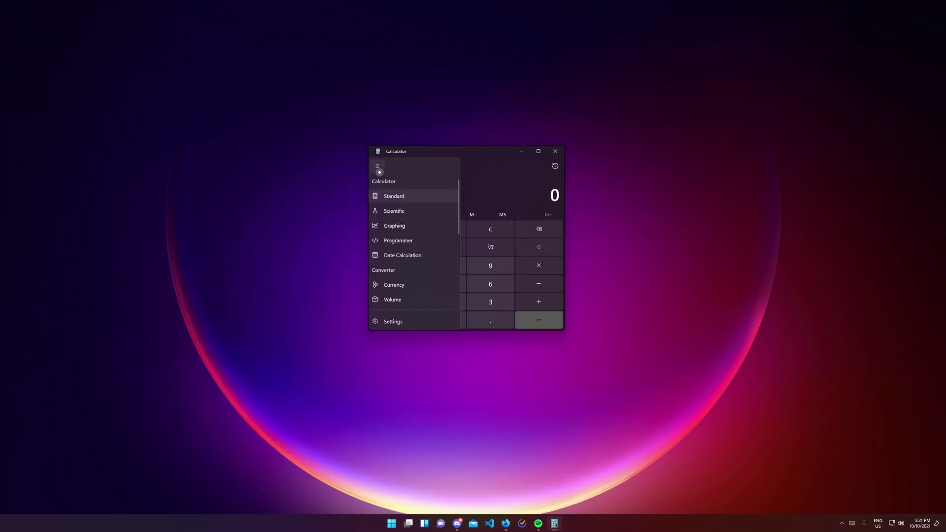
{"action": "left_click", "coordinate": [425, 224]}
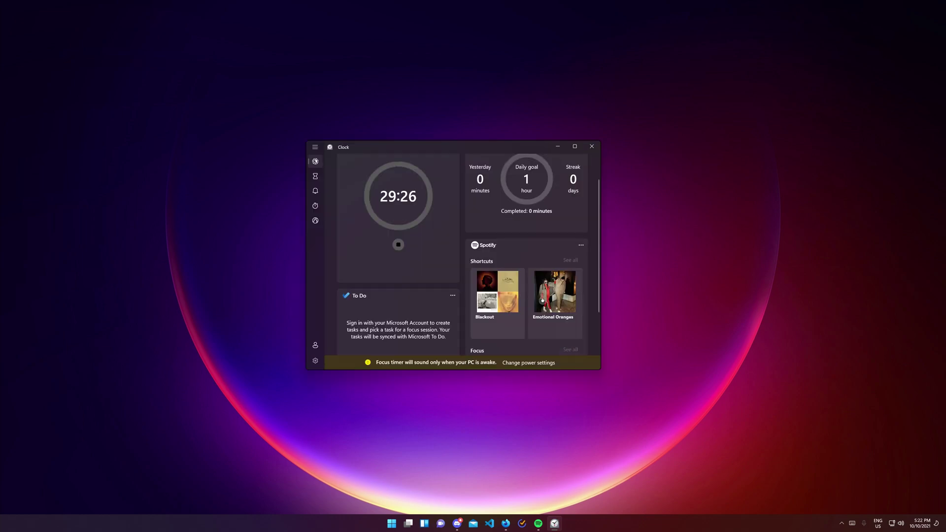
{"action": "scroll", "coordinate": [600, 336], "scroll_direction": "down", "scroll_amount": 5}
{"action": "scroll", "coordinate": [600, 337], "scroll_direction": "up", "scroll_amount": 3}
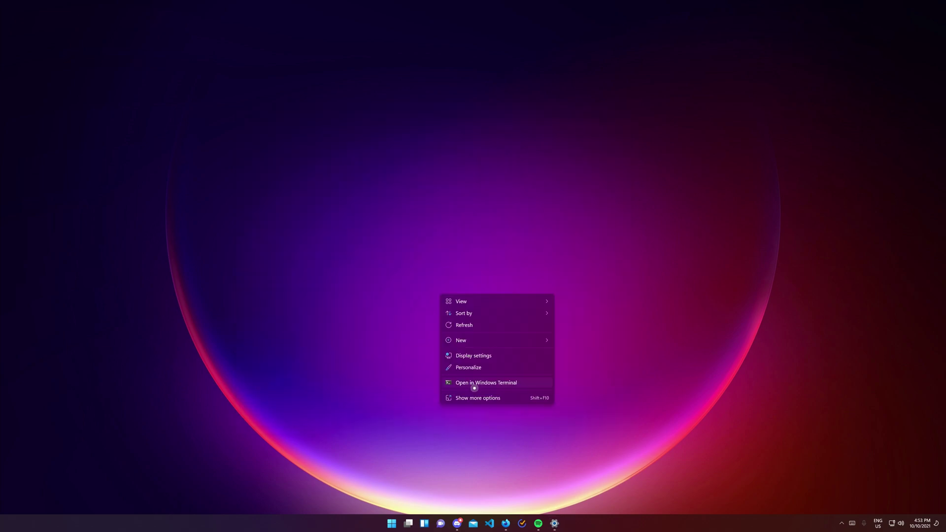
Open Windows Terminal, add and close a second PowerShell tab, then close Terminal.
{"action": "left_click", "coordinate": [475, 387]}
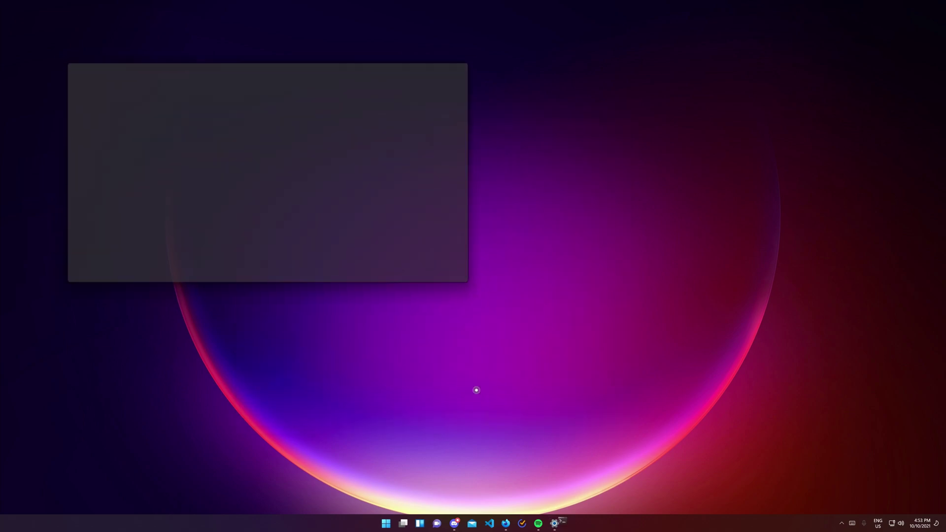
{"action": "left_click", "coordinate": [156, 64]}
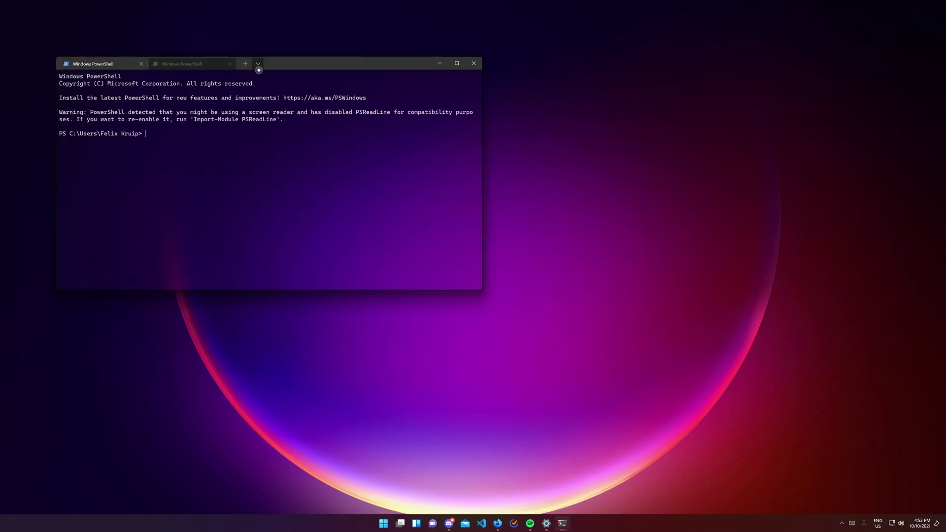
{"action": "left_click", "coordinate": [230, 64]}
{"action": "left_click", "coordinate": [141, 63]}
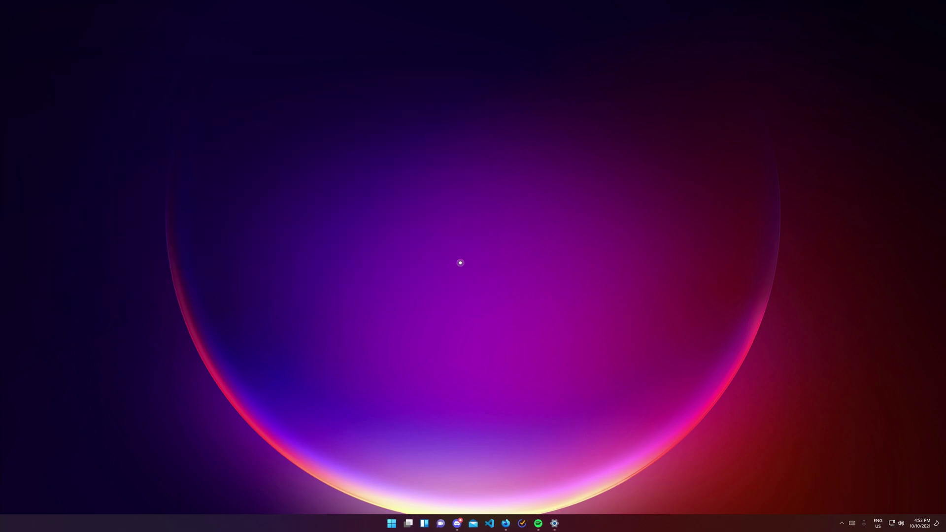
Launch Notepads from Start, snap it to the right edge, add a tab, and reopen Start.
{"action": "key", "text": "super"}
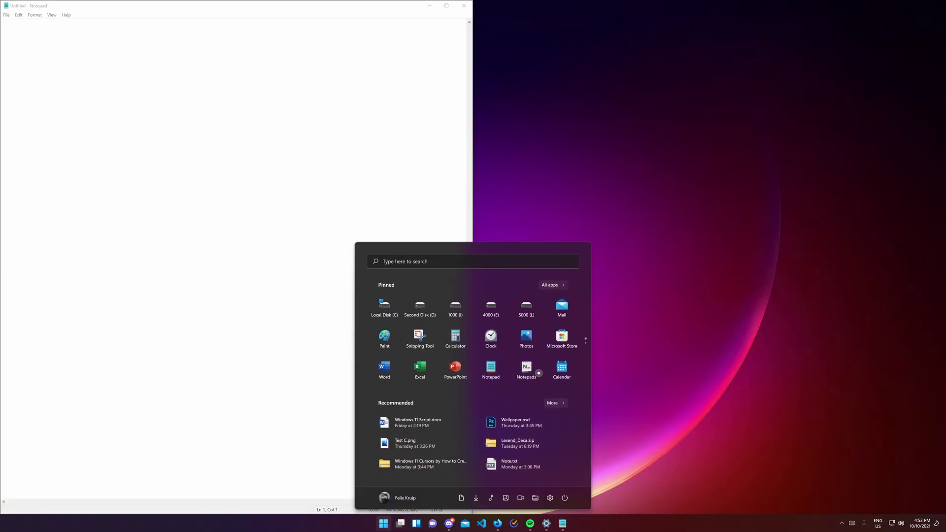
{"action": "left_click", "coordinate": [528, 375]}
{"action": "left_click_drag", "start_coordinate": [596, 190], "coordinate": [944, 270]}
{"action": "left_click", "coordinate": [574, 6]}
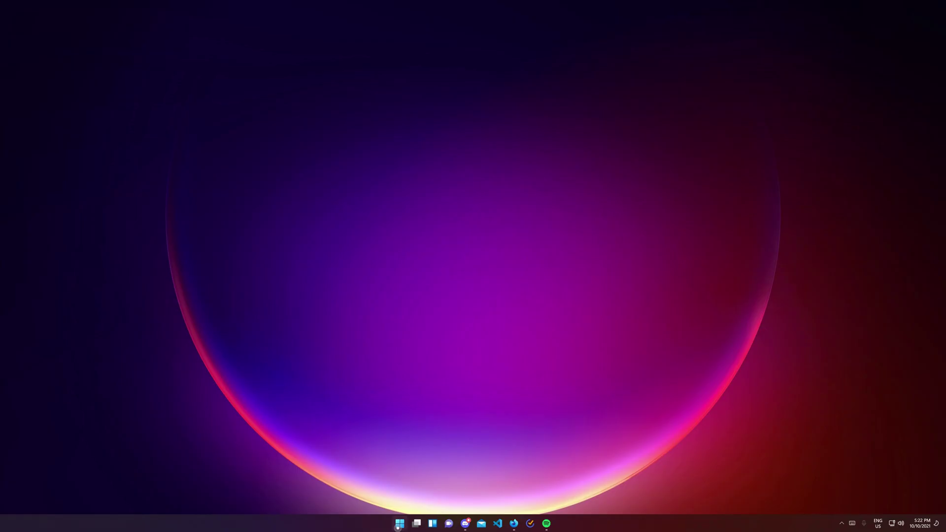
{"action": "left_click", "coordinate": [399, 524]}
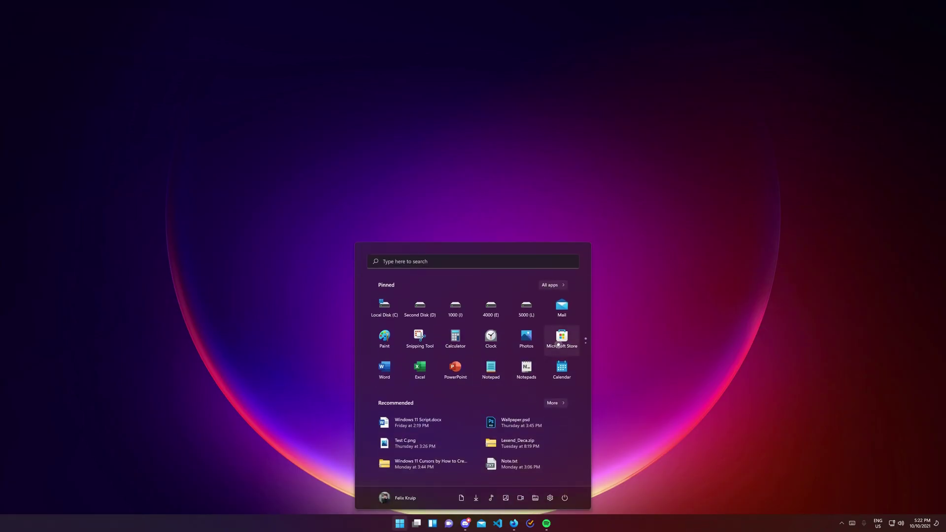
Launch Microsoft Store and open the Most popular utility apps collection from the Apps page.
{"action": "left_click", "coordinate": [558, 342]}
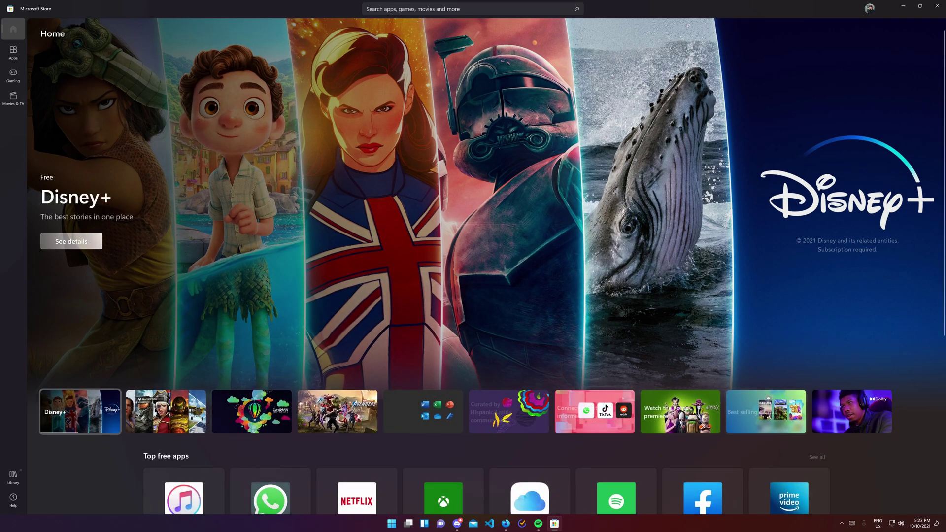
{"action": "left_click", "coordinate": [15, 55]}
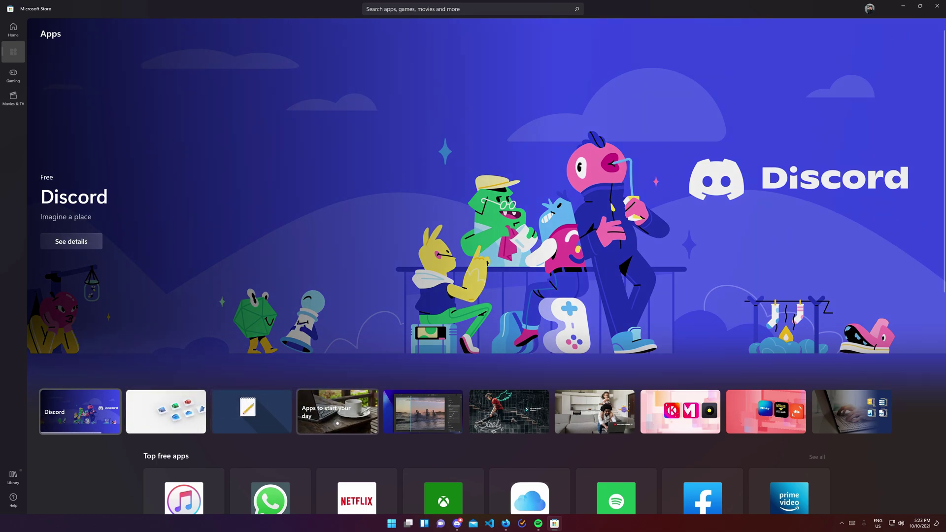
{"action": "left_click", "coordinate": [244, 424]}
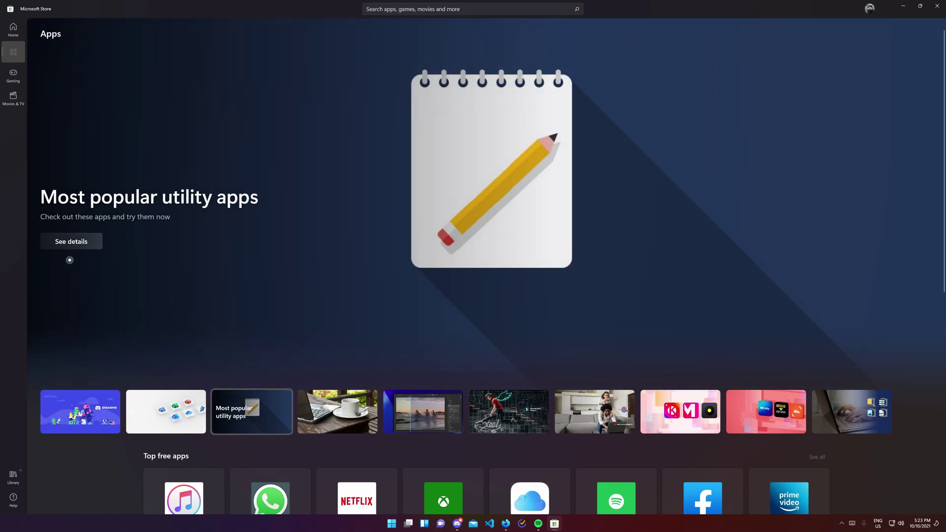
{"action": "left_click", "coordinate": [65, 245]}
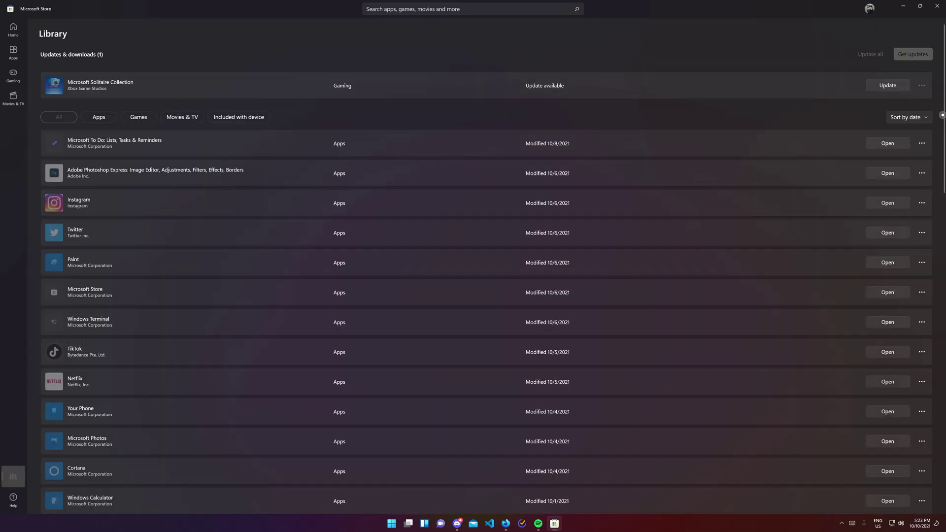
Go to the Library and bring up the To Do app's more-options menu.
{"action": "left_click", "coordinate": [13, 476]}
{"action": "left_click", "coordinate": [921, 143]}
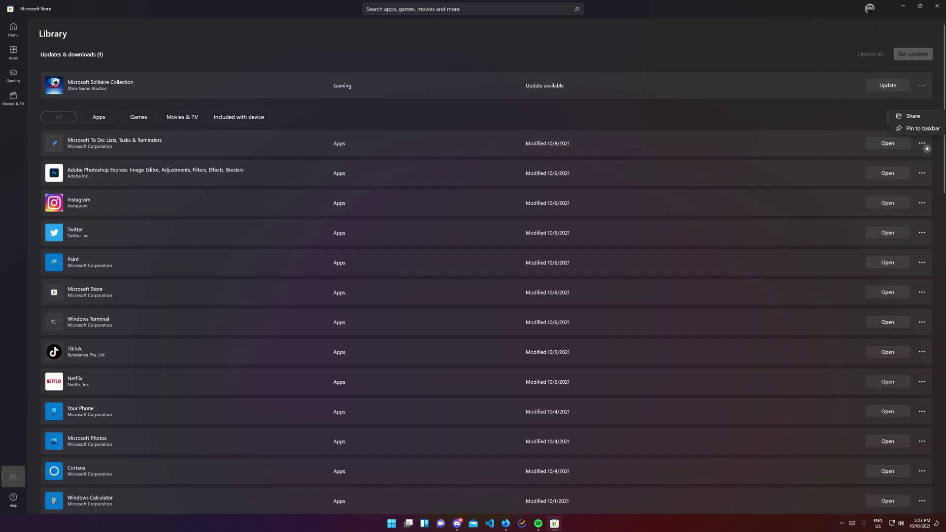
{"action": "left_click", "coordinate": [801, 117]}
{"action": "left_click", "coordinate": [922, 143]}
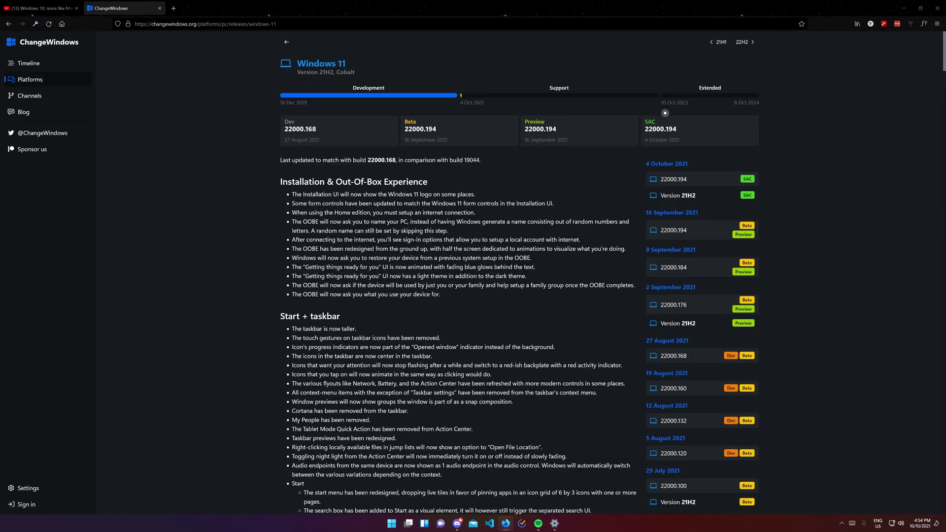
Scroll down through the ChangeWindows Windows 11 Version 21H2 release notes.
{"action": "scroll", "coordinate": [258, 253], "scroll_direction": "down", "scroll_amount": 20}
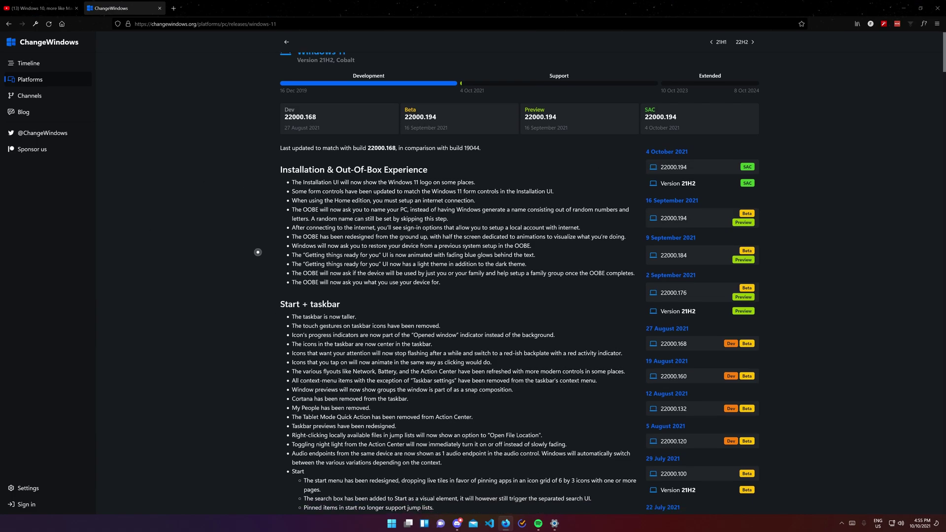
{"action": "scroll", "coordinate": [258, 252], "scroll_direction": "down", "scroll_amount": 10}
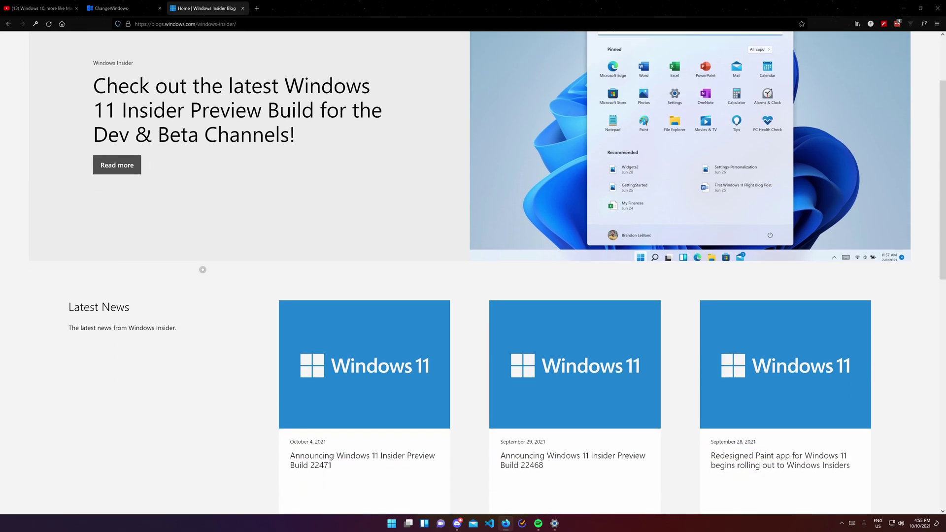